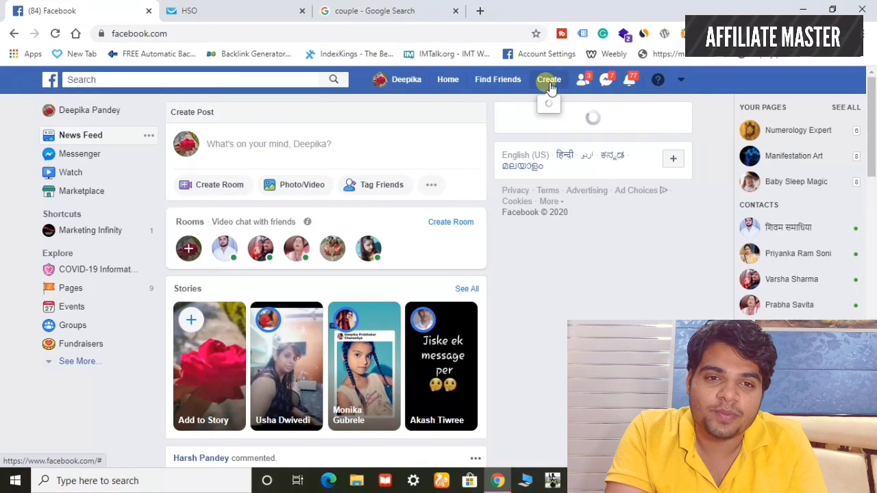
# Open the list of managed pages and start creating a new Business or Brand page.
pyautogui.click(684, 80)
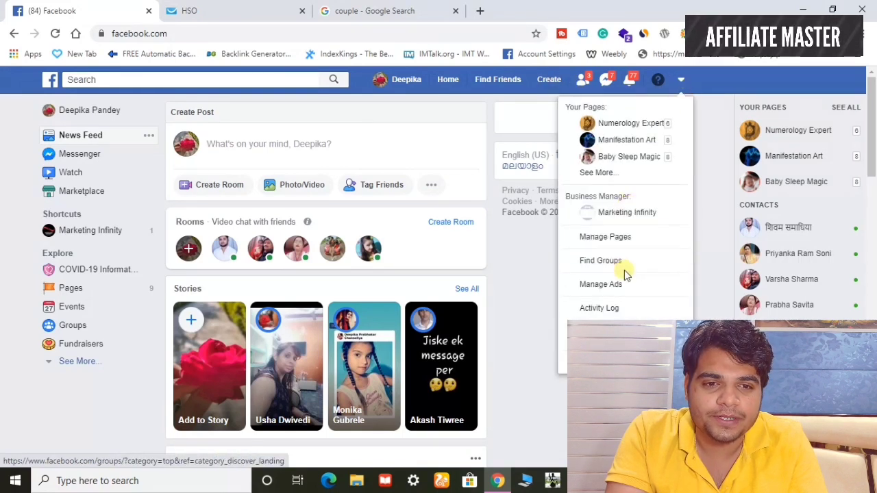
pyautogui.click(553, 86)
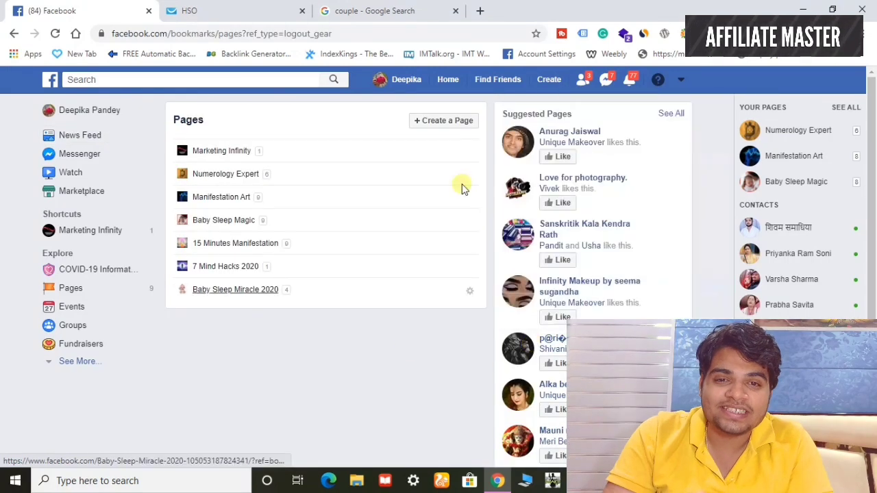
pyautogui.click(446, 125)
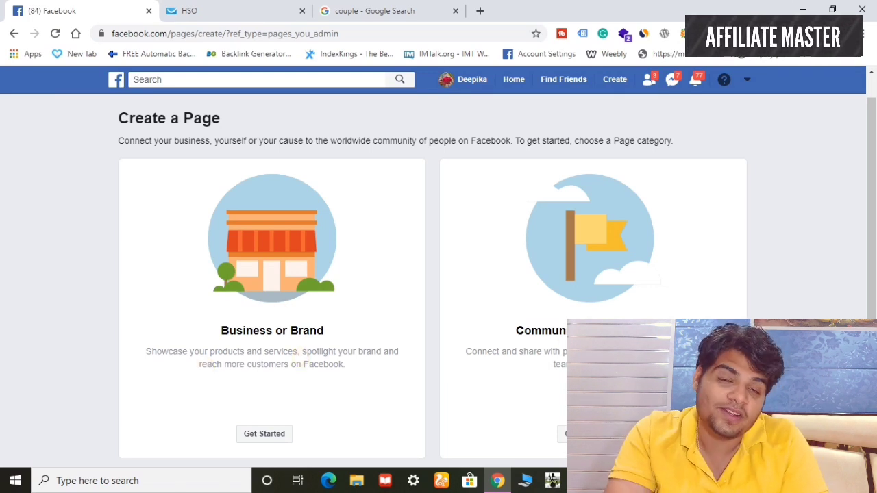
pyautogui.click(265, 433)
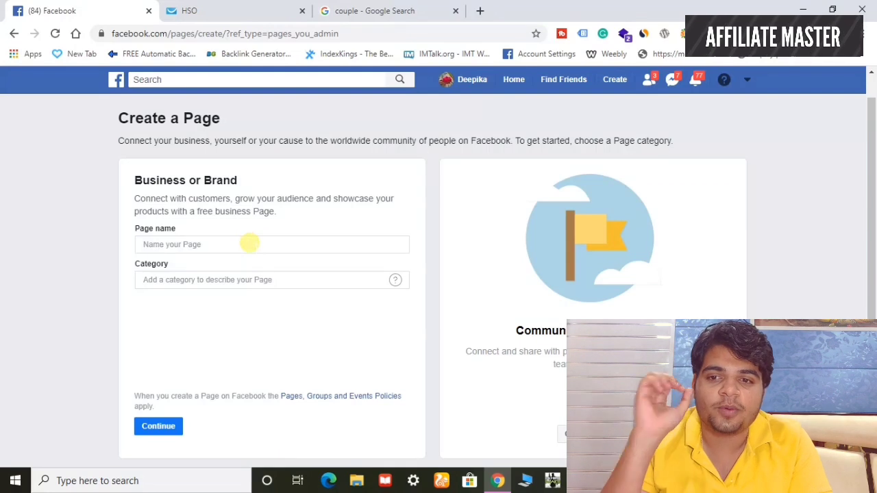
# Check the web address of the HSO landing page for the wording of the page name.
pyautogui.click(248, 243)
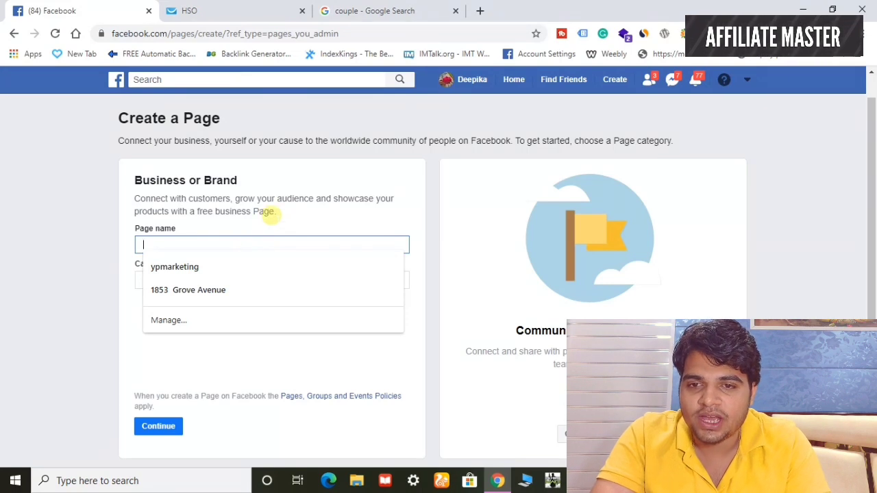
pyautogui.click(269, 215)
pyautogui.click(244, 33)
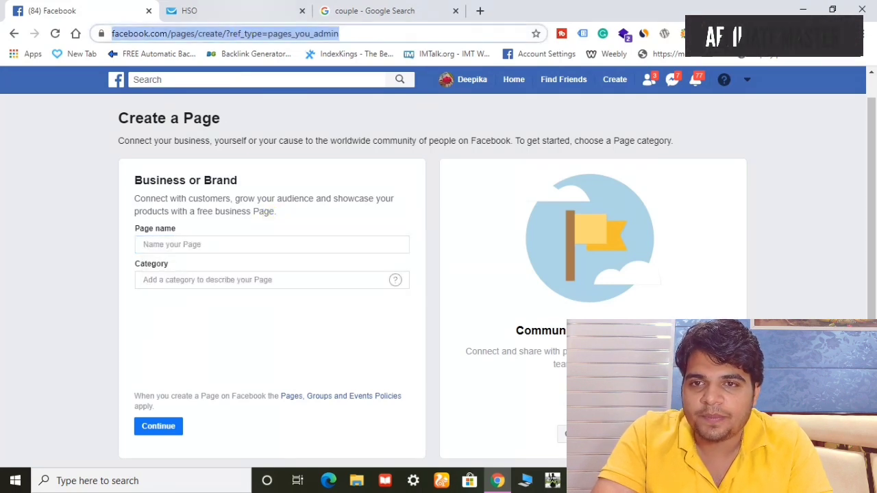
pyautogui.click(205, 11)
pyautogui.click(225, 34)
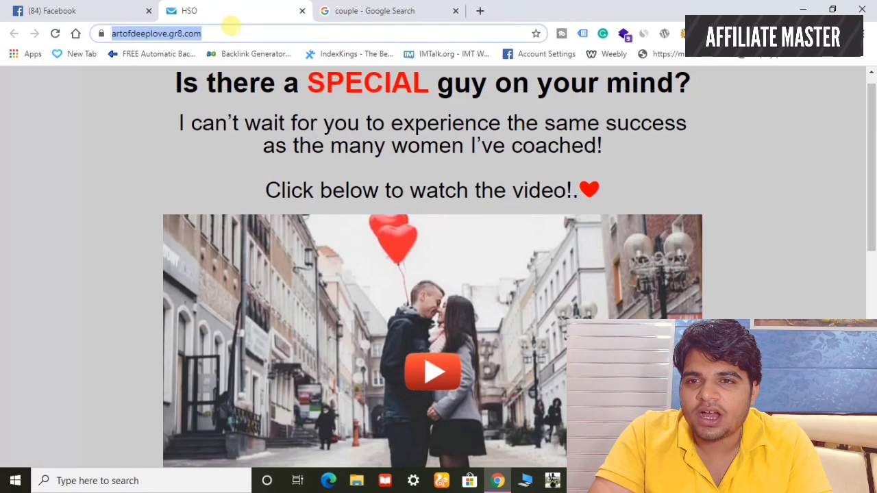
pyautogui.click(77, 11)
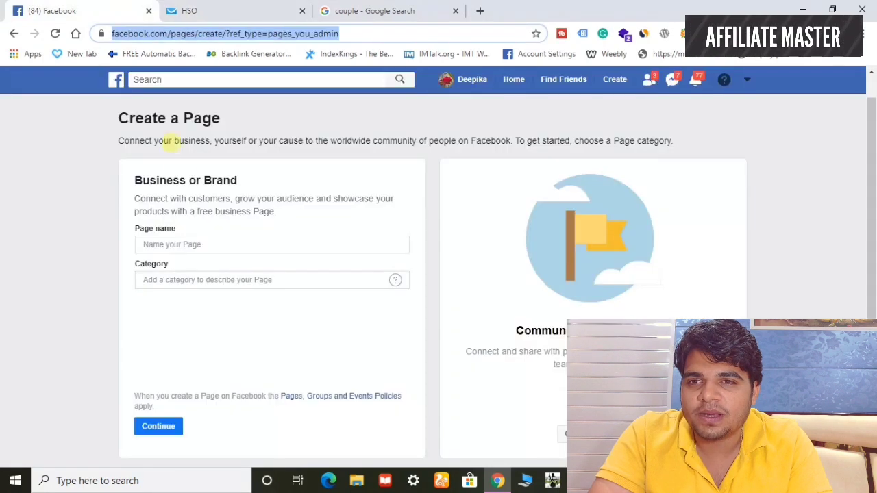
# Name the new page "Art Of Deep Love".
pyautogui.click(169, 246)
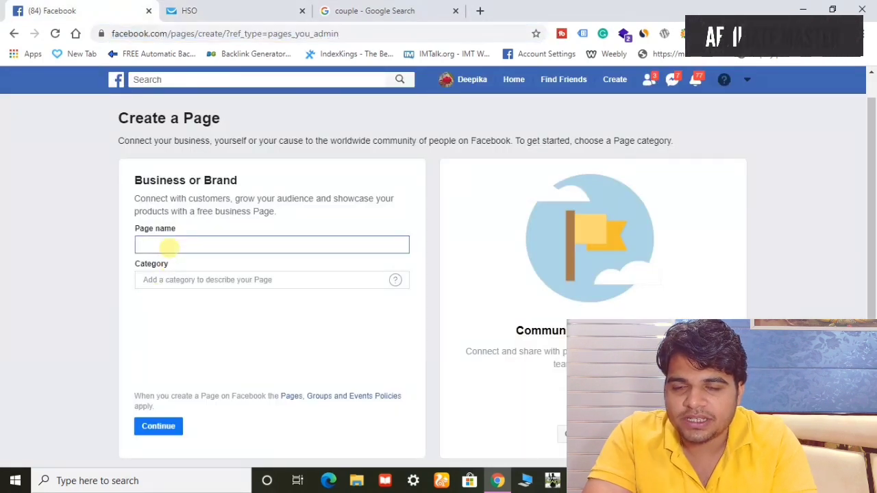
pyautogui.write('Art Of Deep')
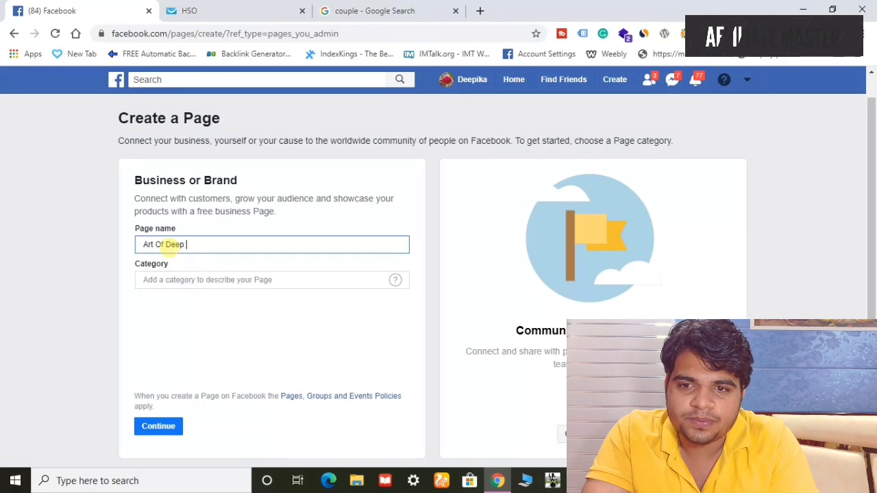
pyautogui.write('Lov')
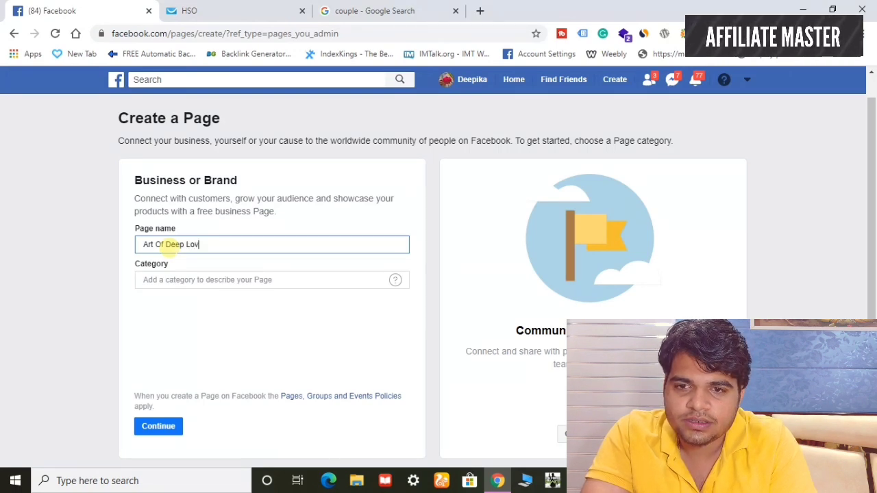
pyautogui.write('e')
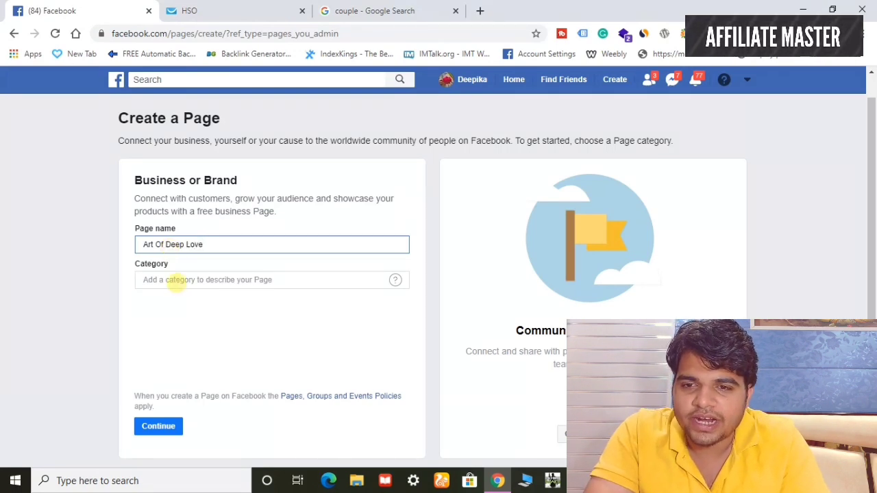
pyautogui.click(176, 281)
pyautogui.write('f')
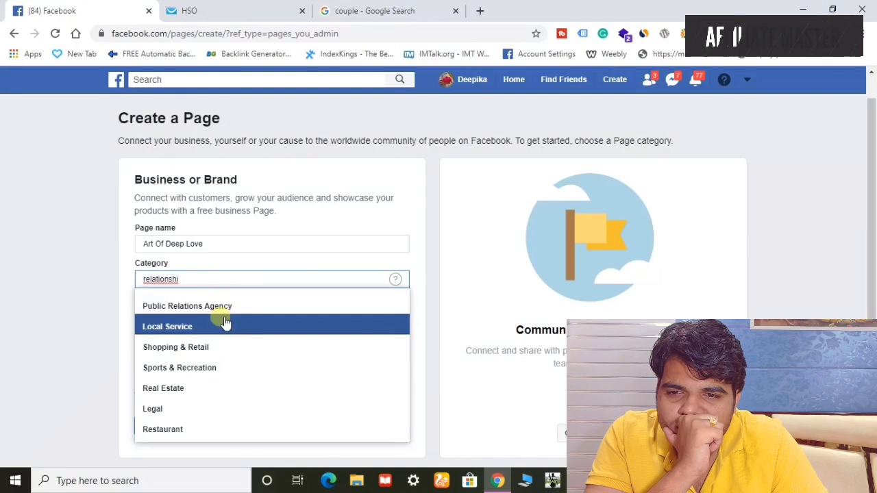
pyautogui.doubleClick(223, 277)
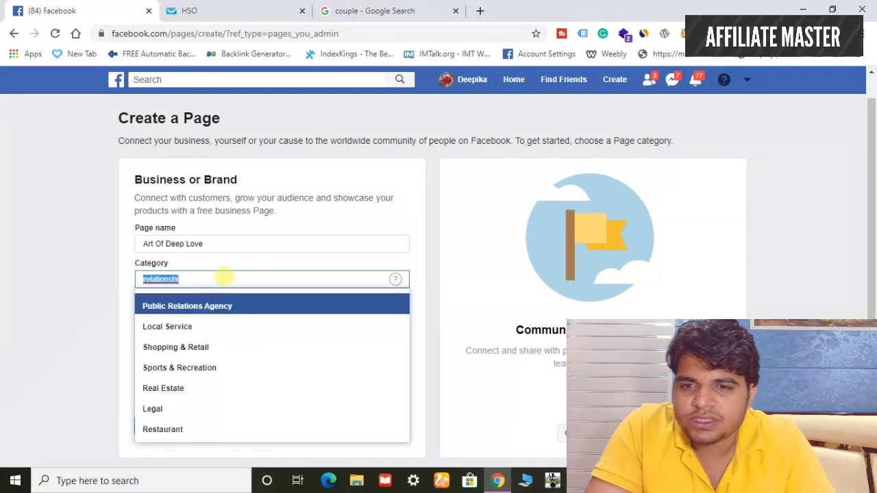
pyautogui.press('BackSpace')
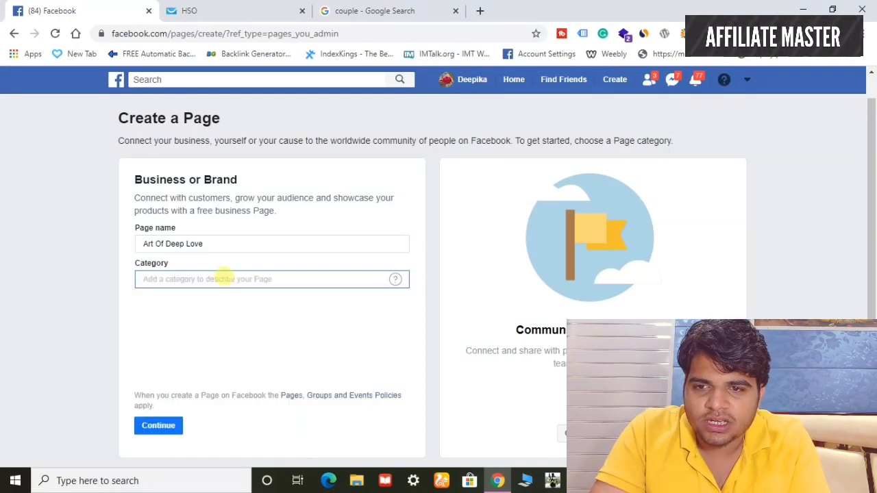
# Set the page category to Community and submit the page details.
pyautogui.write('co')
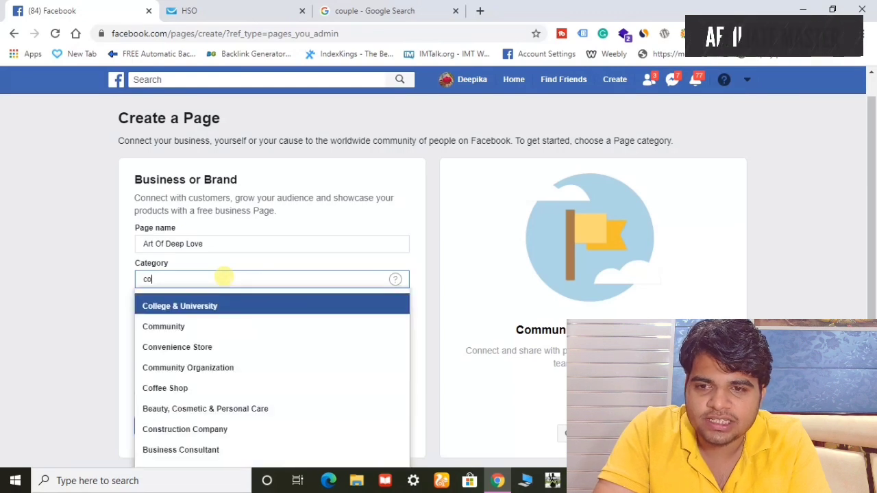
pyautogui.click(214, 327)
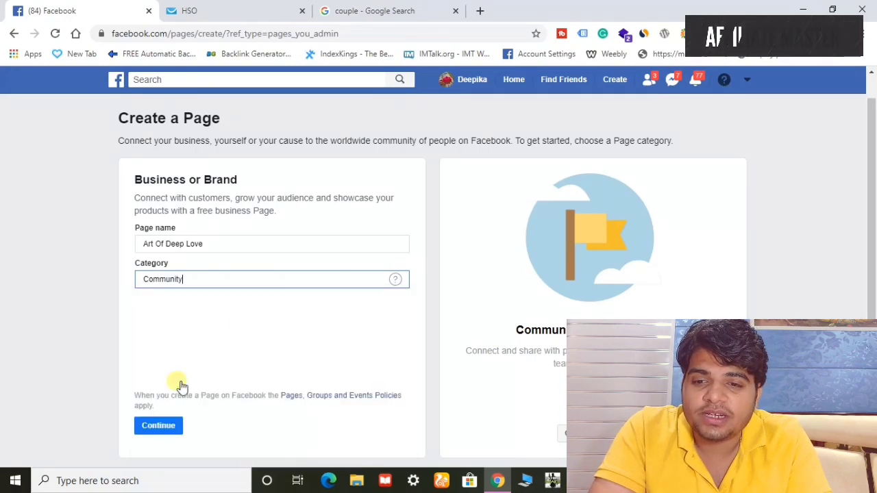
pyautogui.click(171, 428)
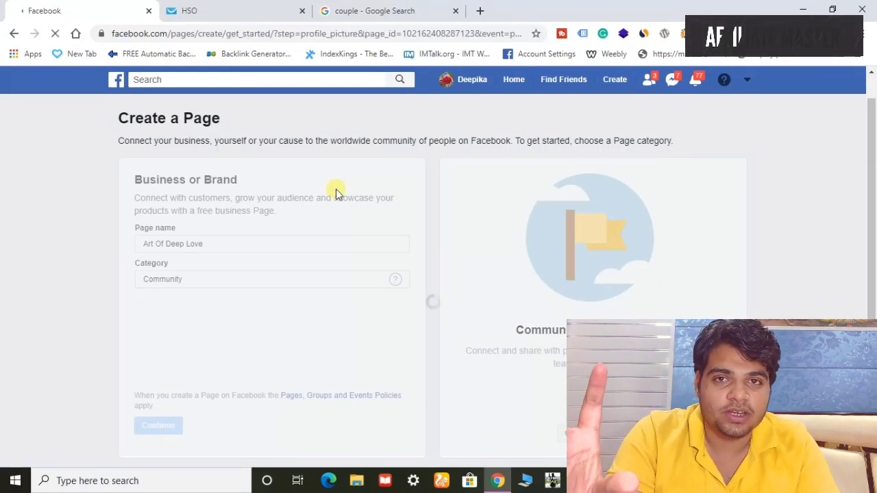
# Look over the Google Images results for couple pictures suitable for the page.
pyautogui.click(349, 11)
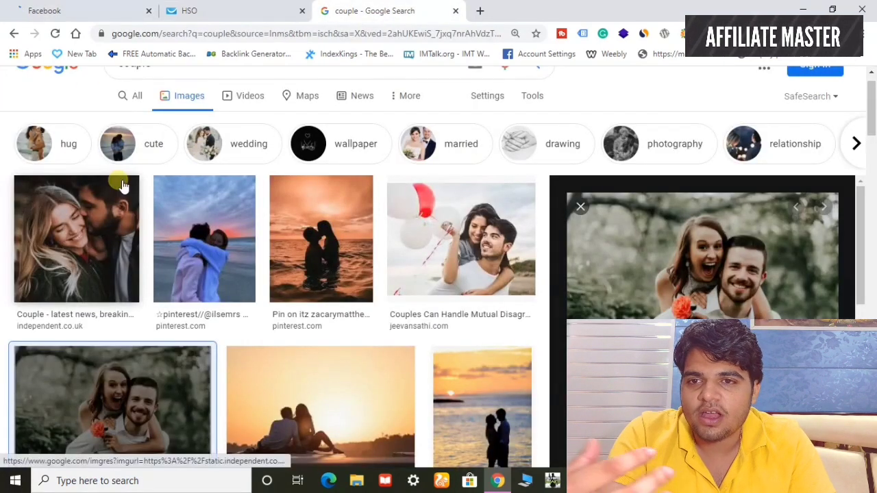
pyautogui.scroll(1, 117, 182)
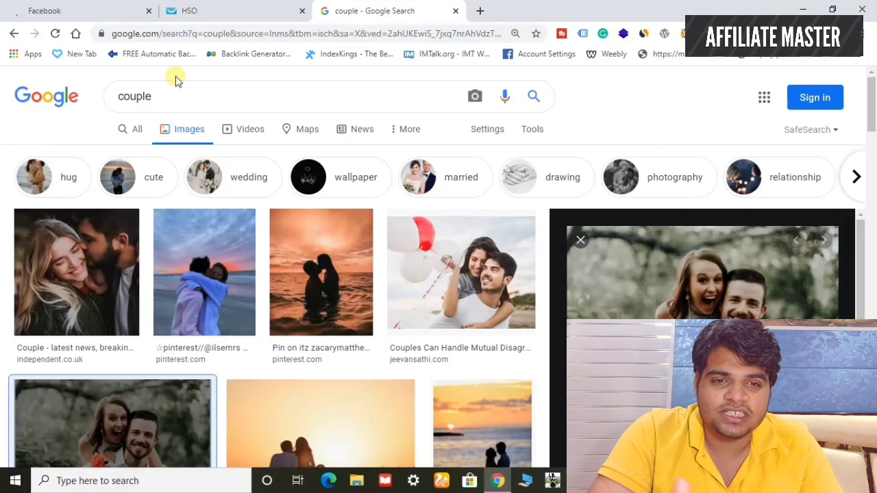
pyautogui.click(82, 10)
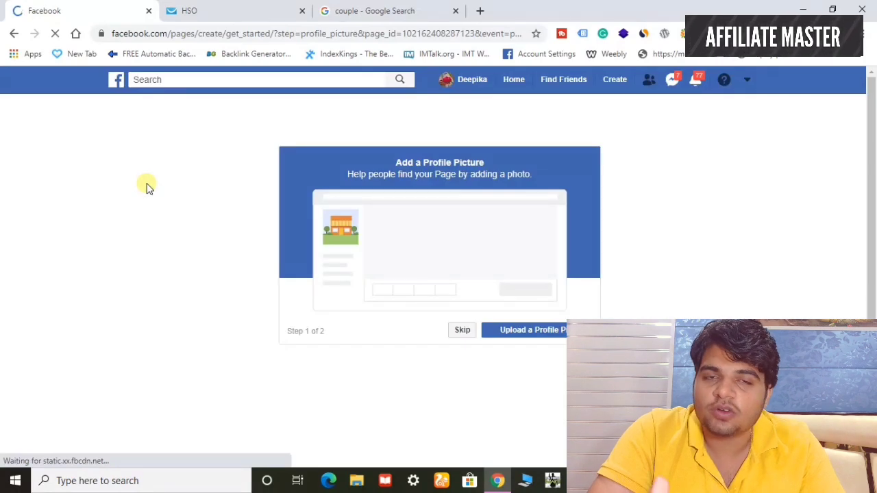
pyautogui.click(520, 331)
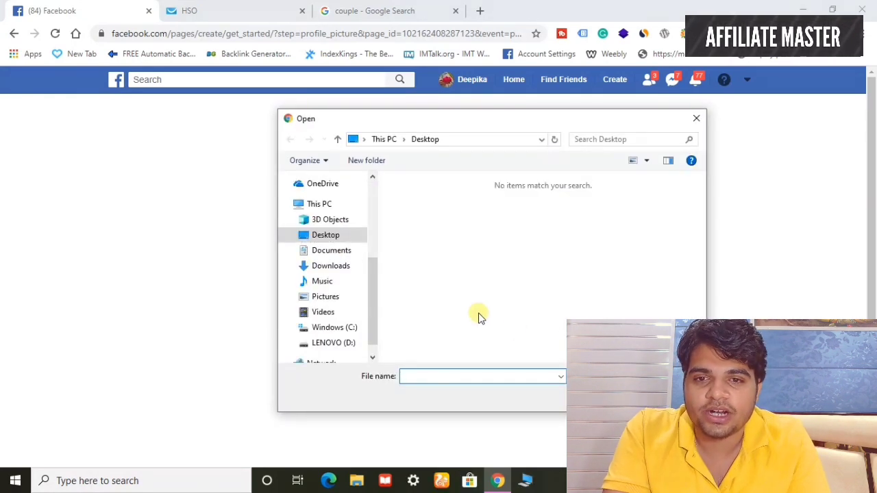
pyautogui.click(346, 267)
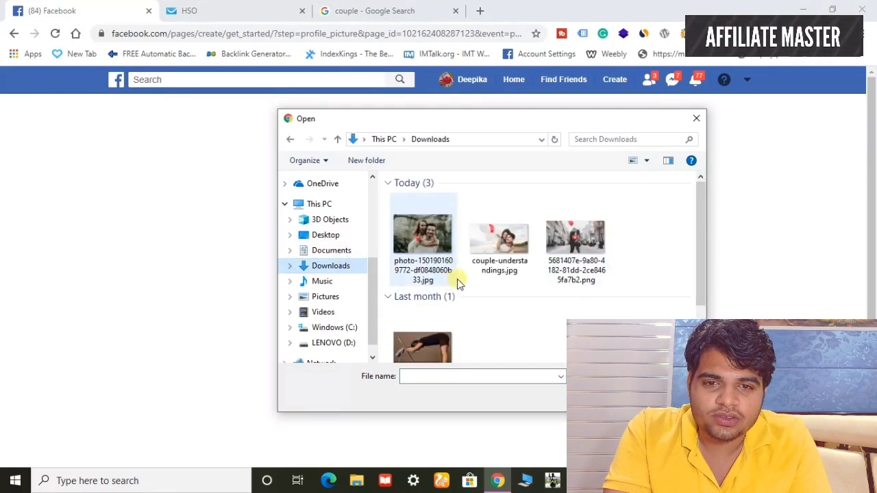
pyautogui.click(423, 240)
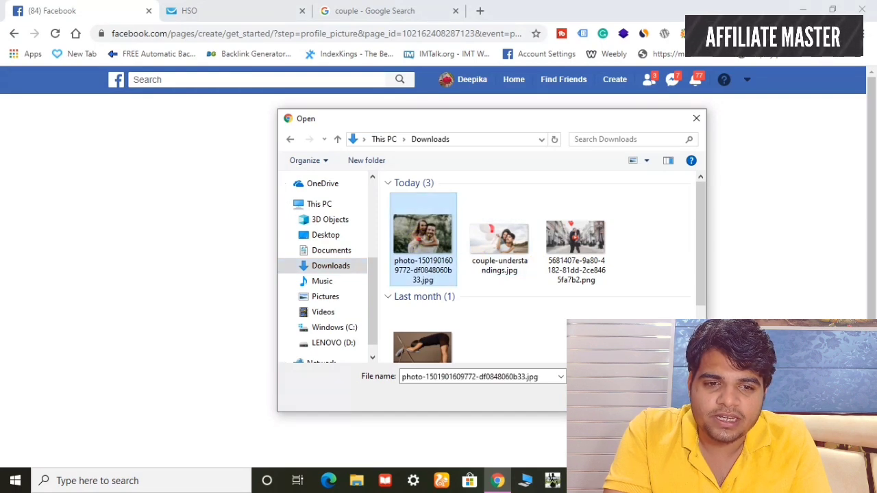
pyautogui.click(609, 396)
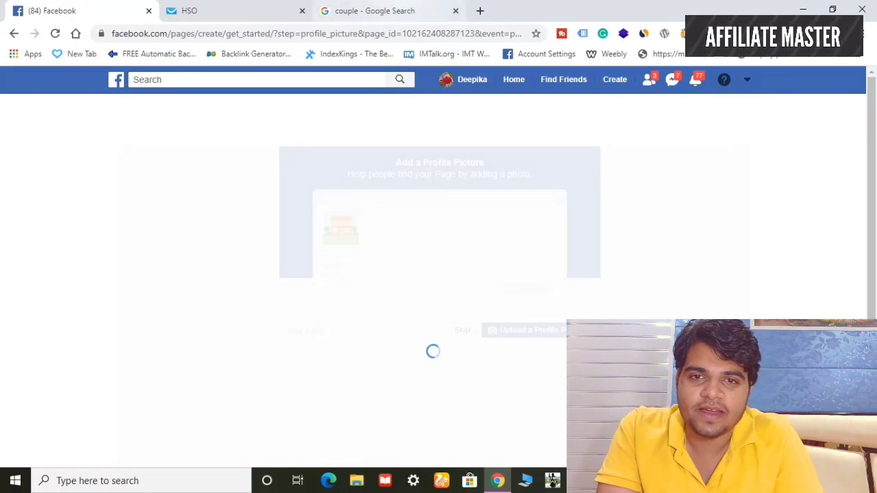
pyautogui.click(374, 11)
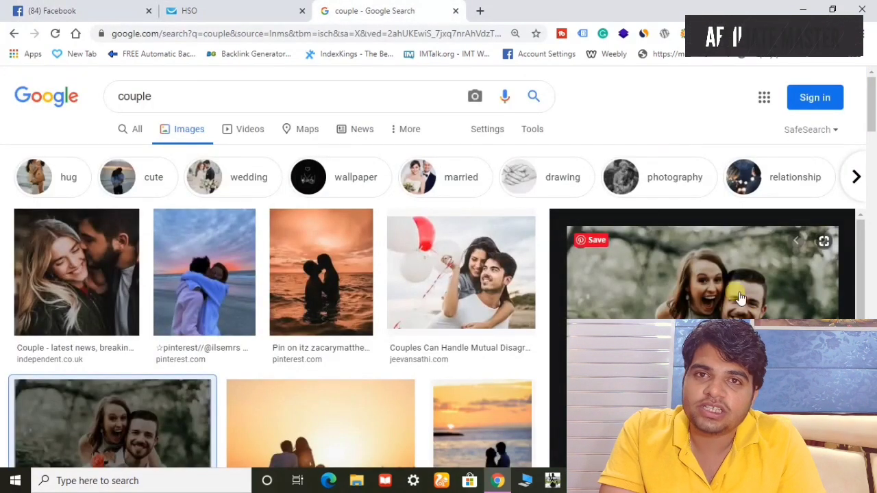
pyautogui.click(54, 10)
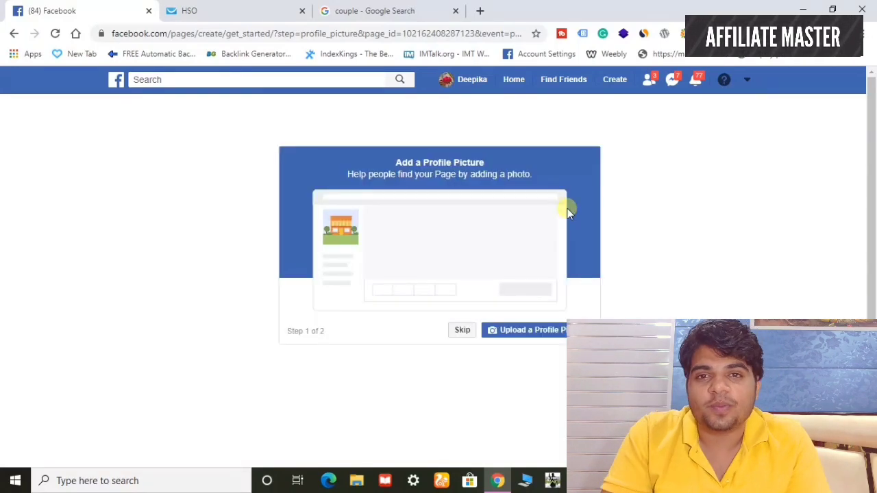
pyautogui.click(537, 335)
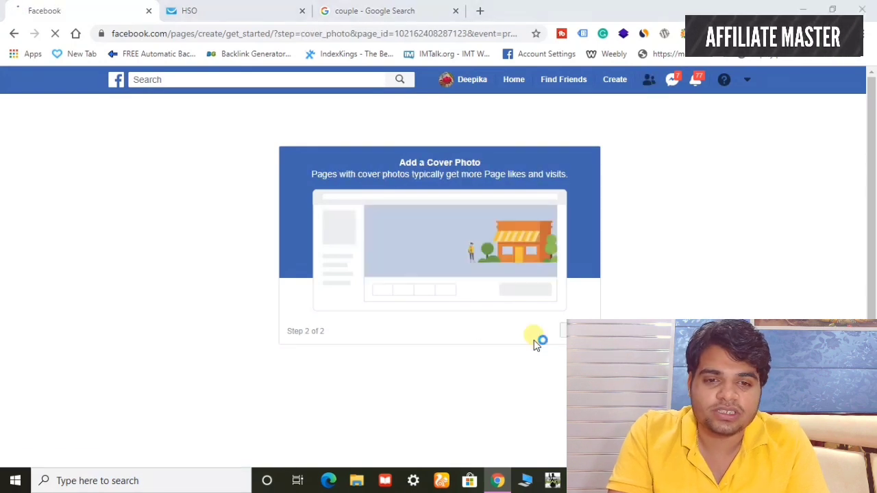
# Choose couple-understandings.jpg from Downloads as the page's cover photo.
pyautogui.click(437, 312)
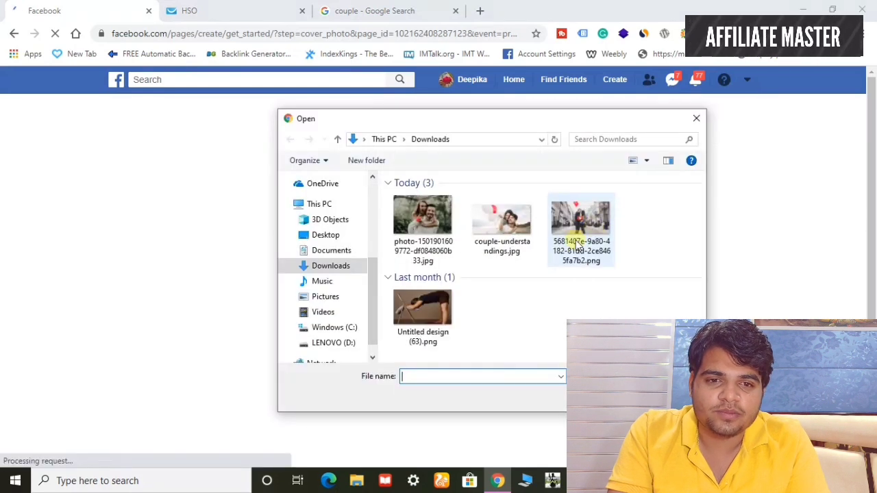
pyautogui.doubleClick(502, 219)
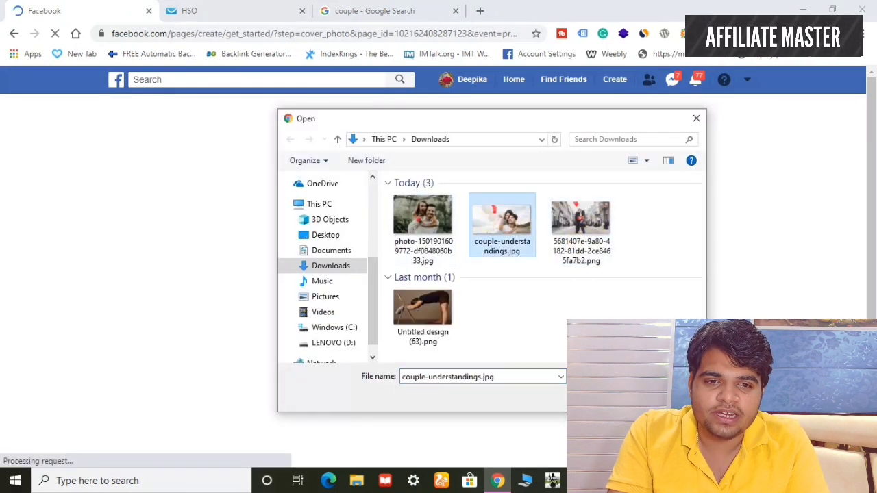
pyautogui.click(375, 11)
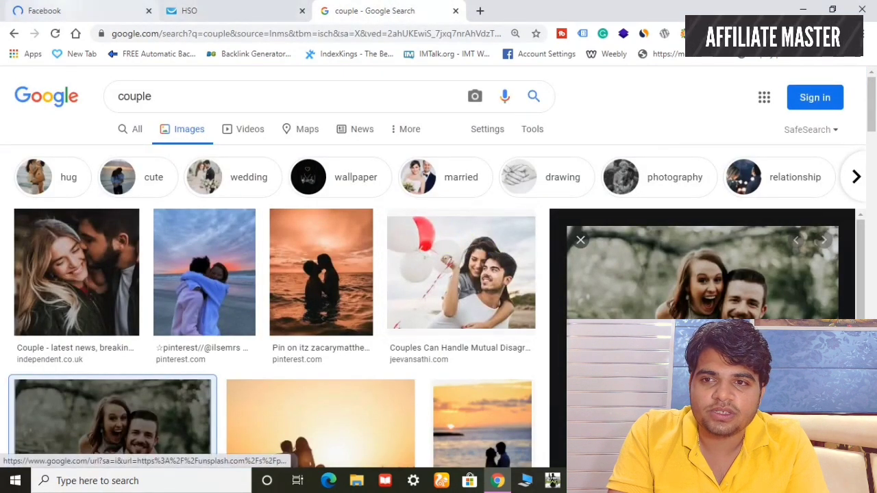
pyautogui.click(50, 11)
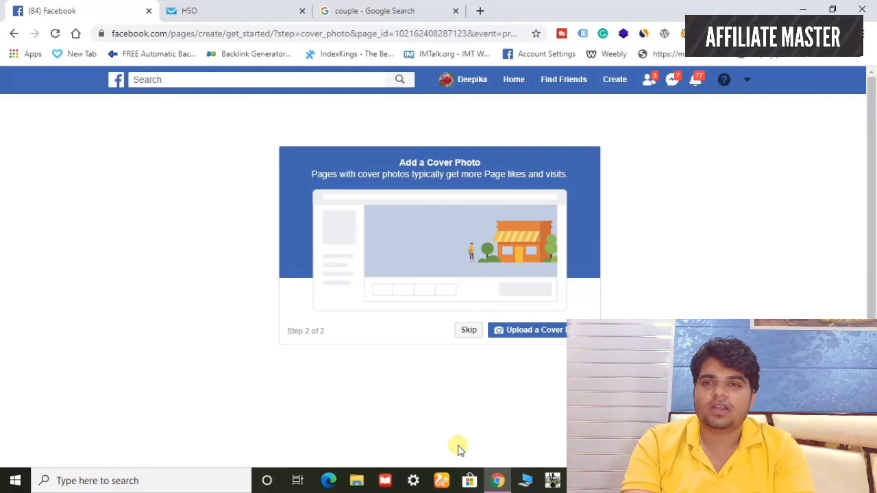
pyautogui.scroll(-2, 458, 451)
pyautogui.scroll(2, 459, 450)
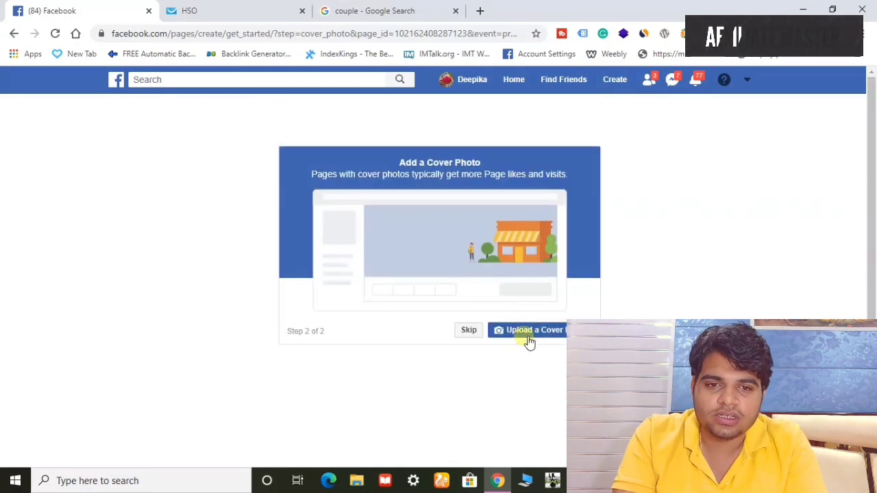
pyautogui.click(529, 337)
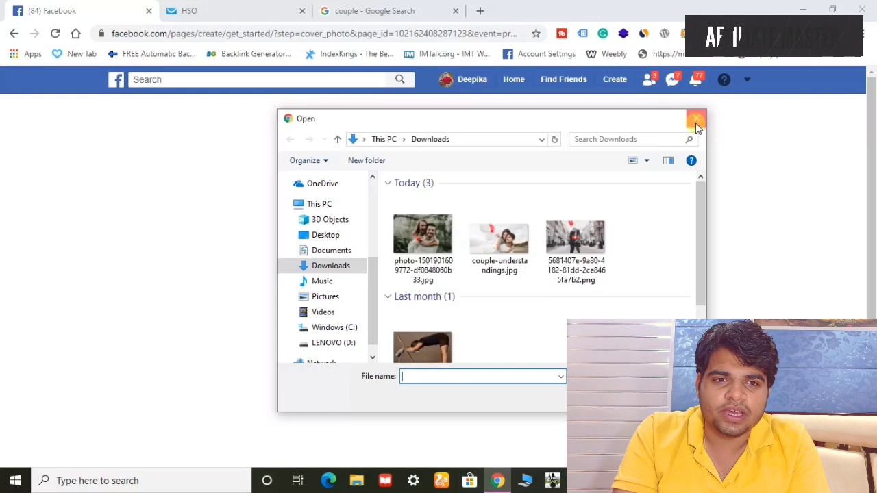
pyautogui.click(695, 119)
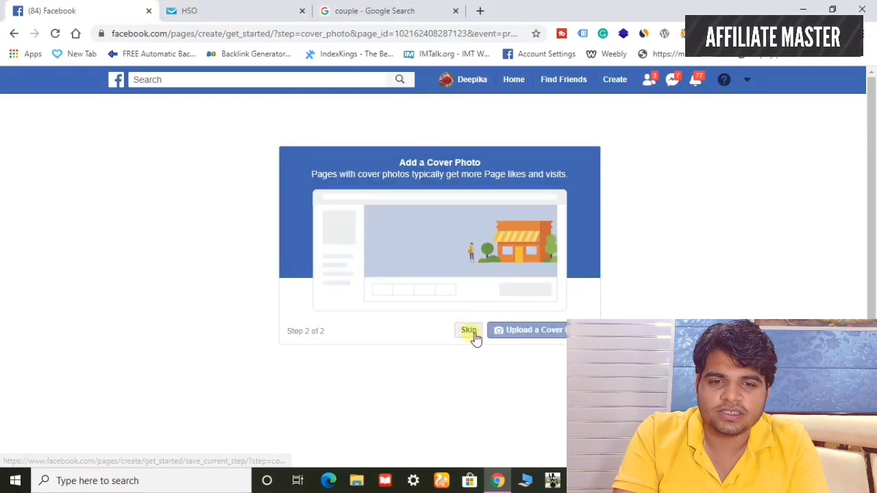
# Skip the cover photo stage of the page setup.
pyautogui.click(472, 336)
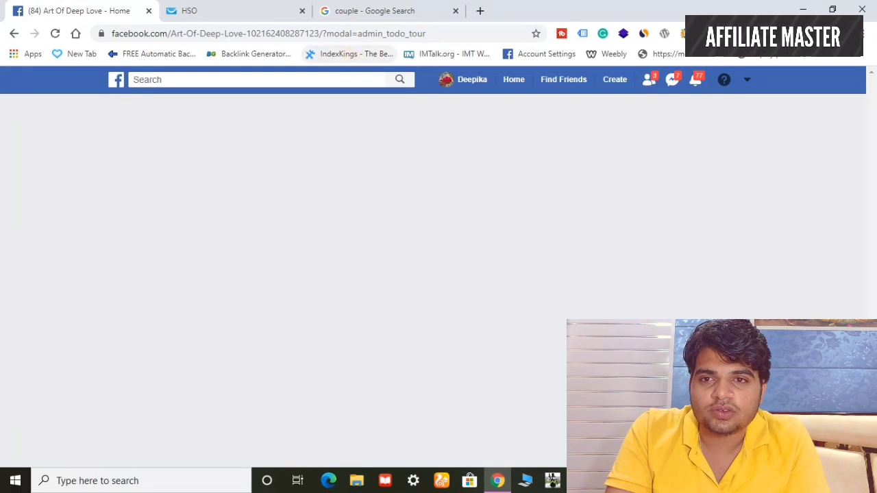
# Look over the artofdeeplove.gr8.com landing page from headline to footer and return to the Facebook page.
pyautogui.click(205, 11)
pyautogui.scroll(1, 336, 214)
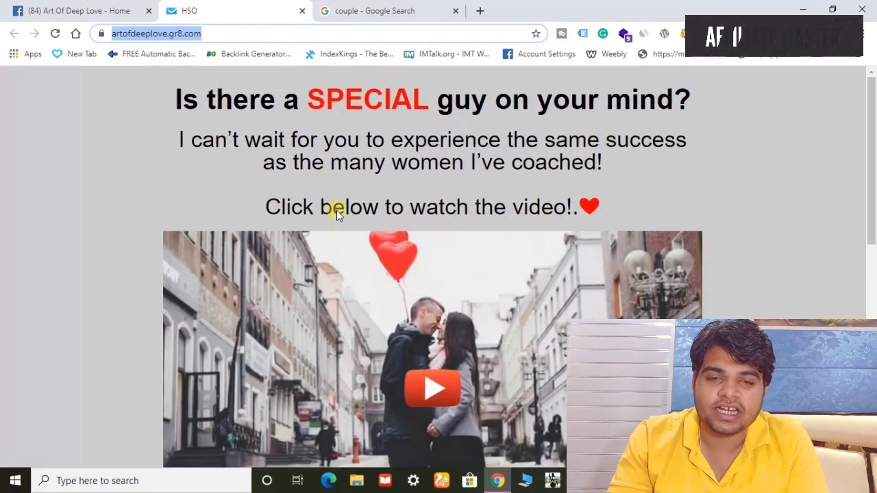
pyautogui.click(169, 174)
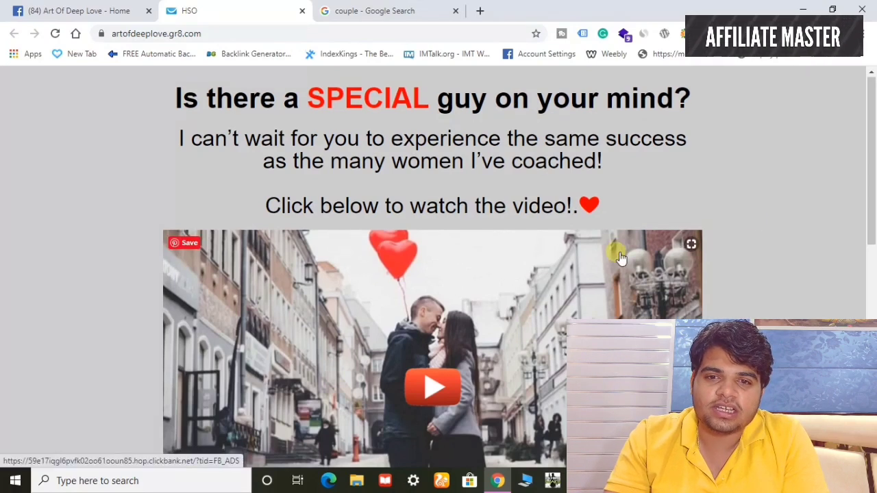
pyautogui.scroll(-2, 620, 258)
pyautogui.scroll(-5, 620, 258)
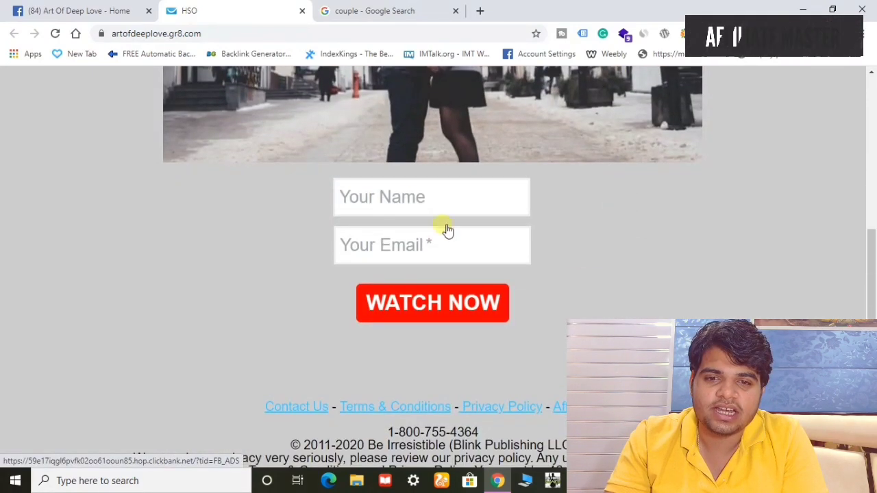
pyautogui.scroll(-2, 498, 295)
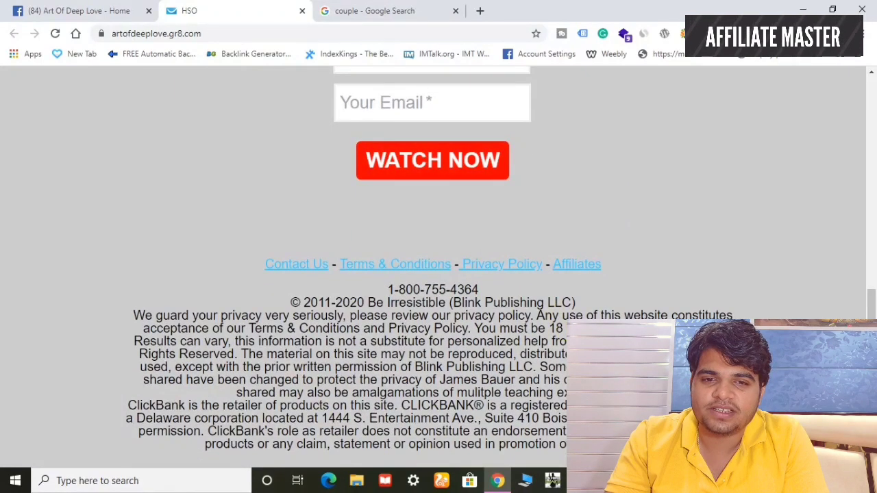
pyautogui.click(79, 10)
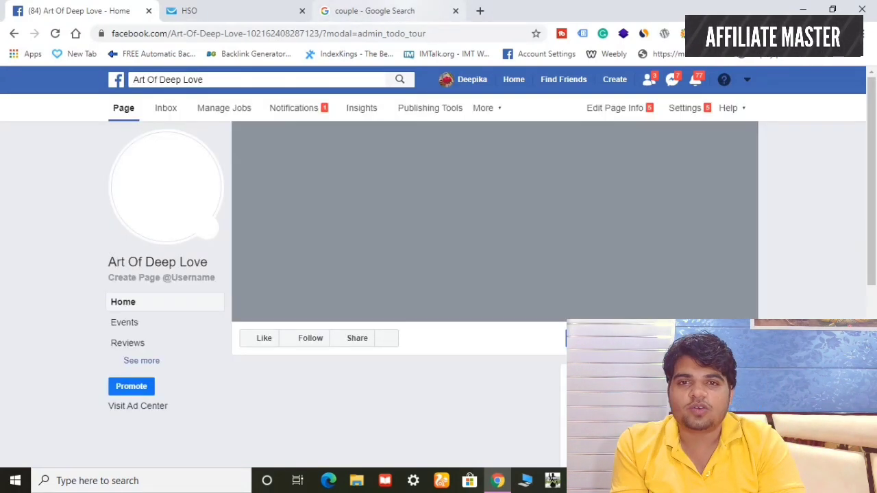
pyautogui.click(383, 10)
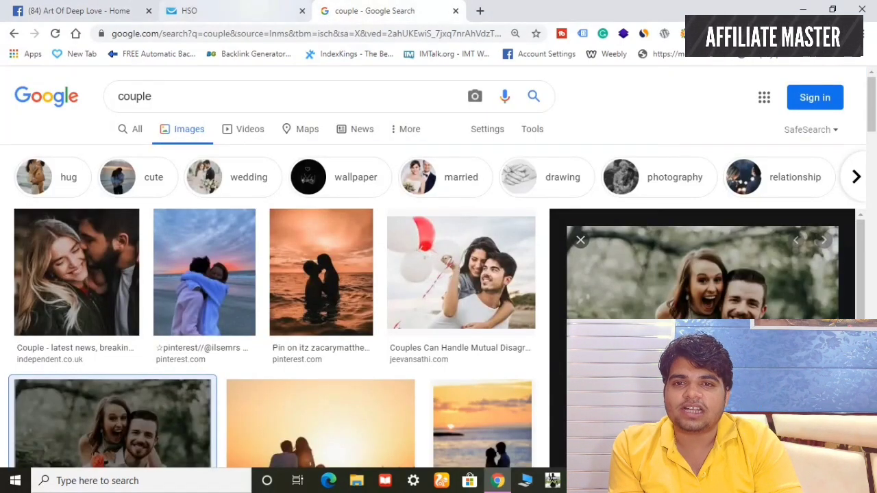
pyautogui.click(206, 10)
pyautogui.click(106, 13)
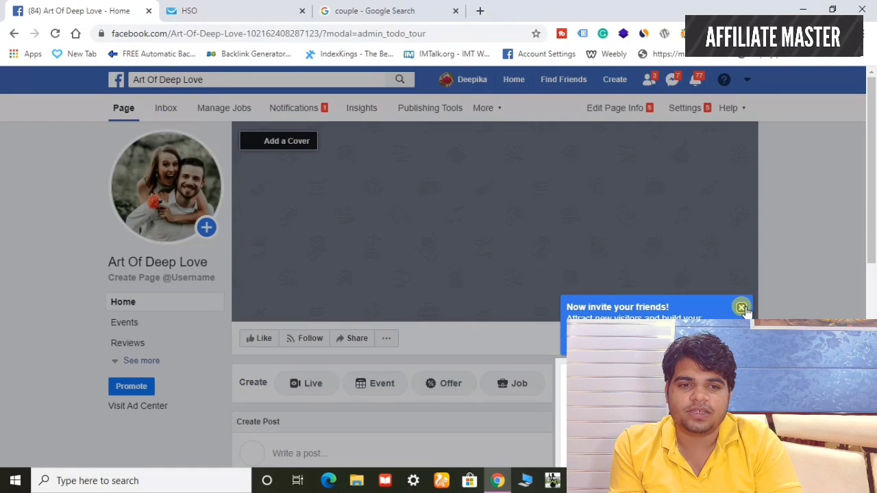
# Dismiss the invite-friends tip and upload couple-understandings.jpg from Downloads as the page's cover photo.
pyautogui.click(742, 309)
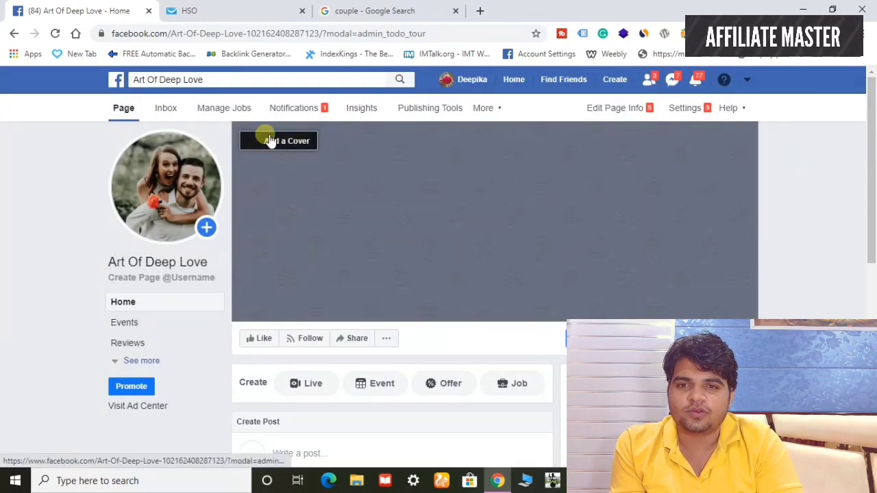
pyautogui.click(269, 140)
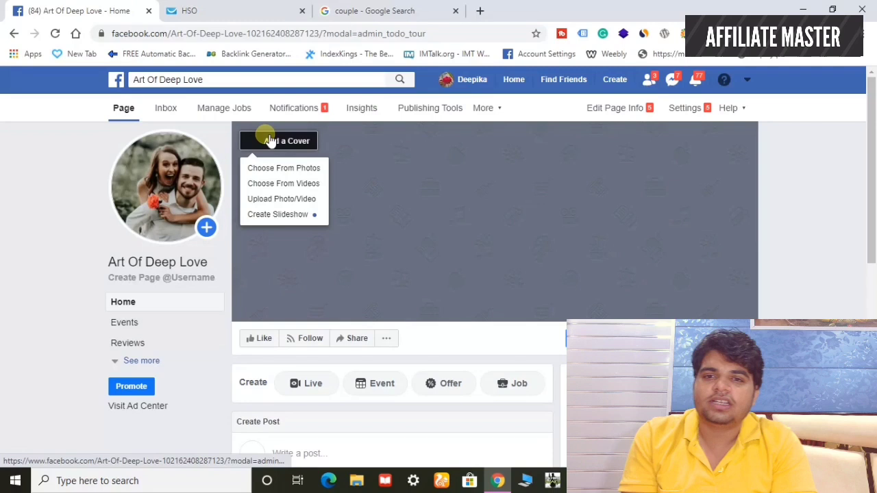
pyautogui.click(279, 199)
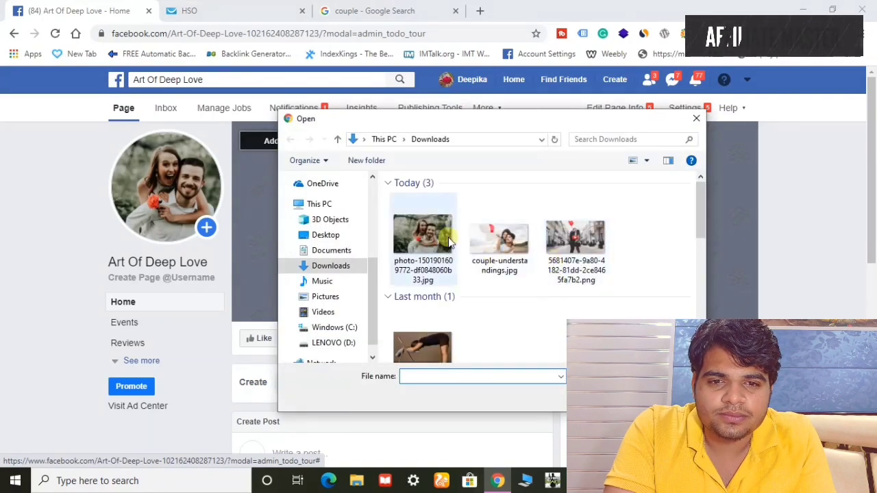
pyautogui.click(499, 240)
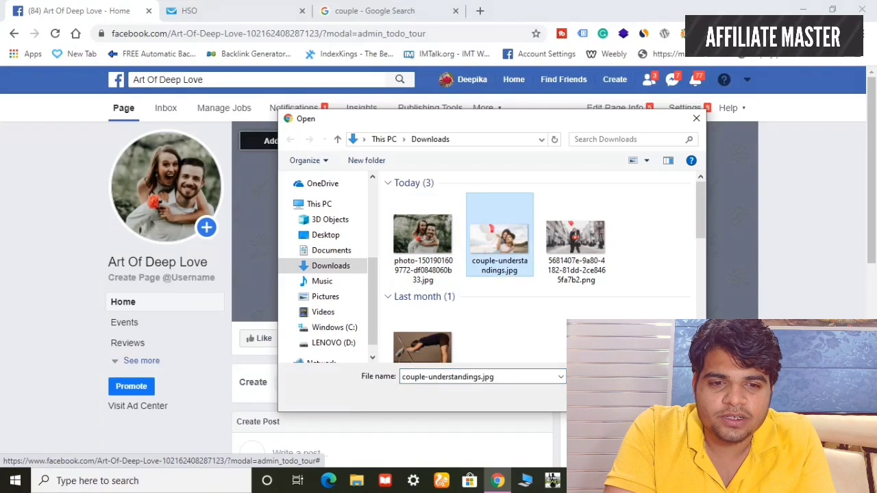
pyautogui.click(609, 396)
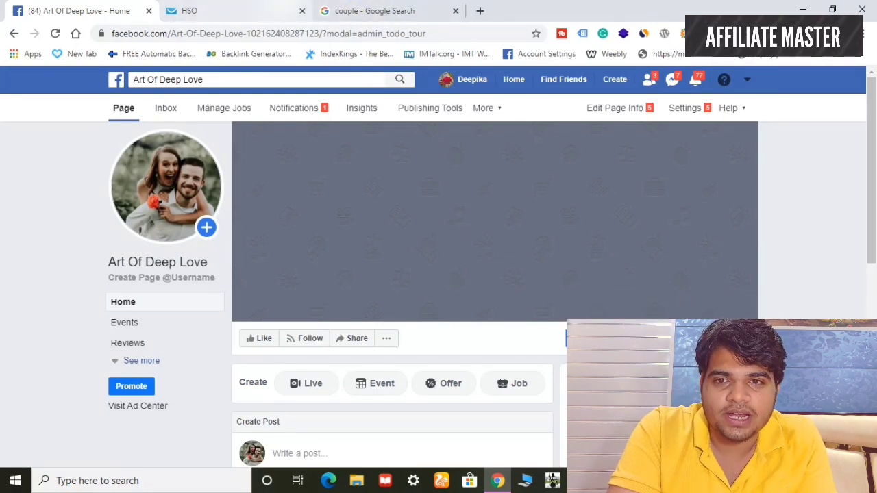
# Save the uploaded cover photo without repositioning it.
pyautogui.scroll(-3, 287, 243)
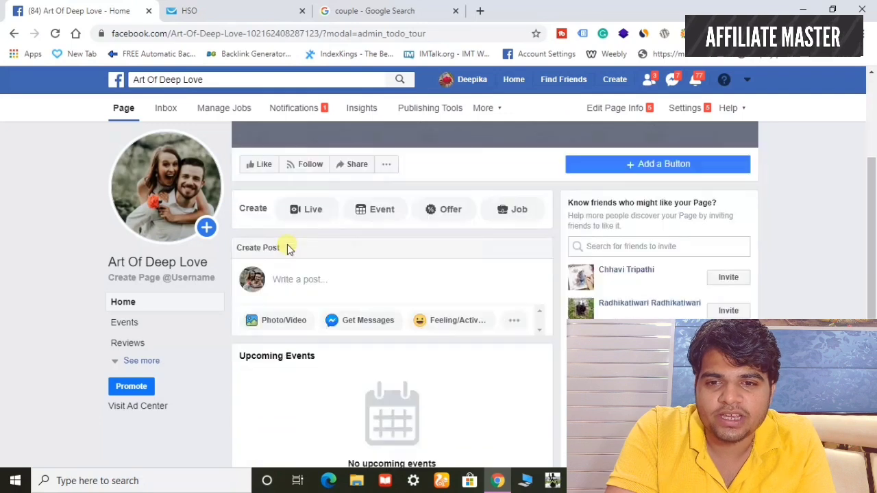
pyautogui.scroll(1, 287, 244)
pyautogui.scroll(1, 287, 245)
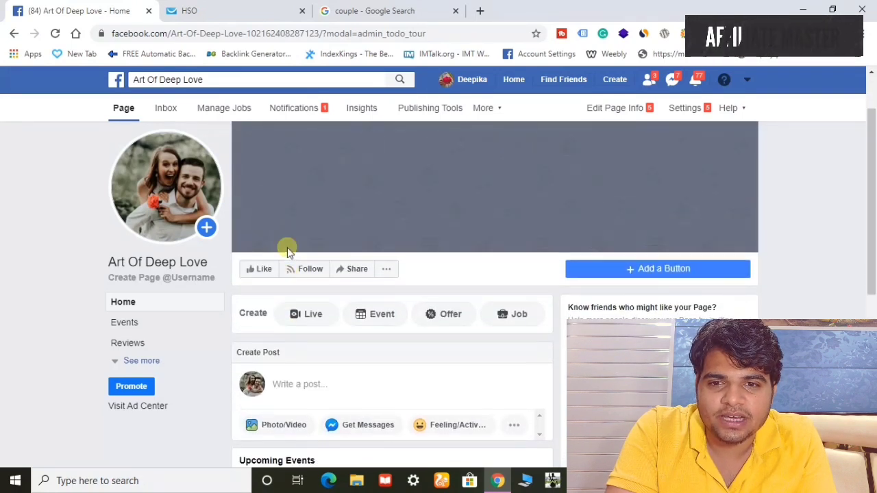
pyautogui.scroll(1, 287, 247)
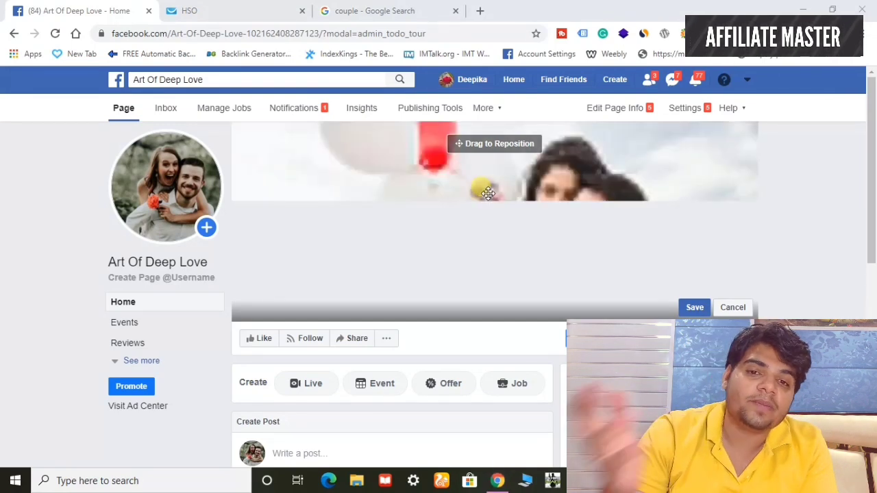
pyautogui.press('super+s')
pyautogui.click(851, 205)
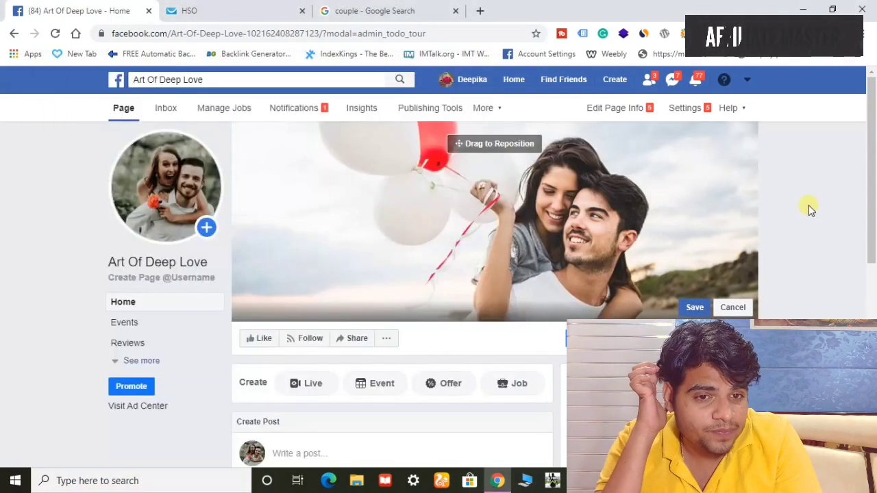
pyautogui.click(692, 308)
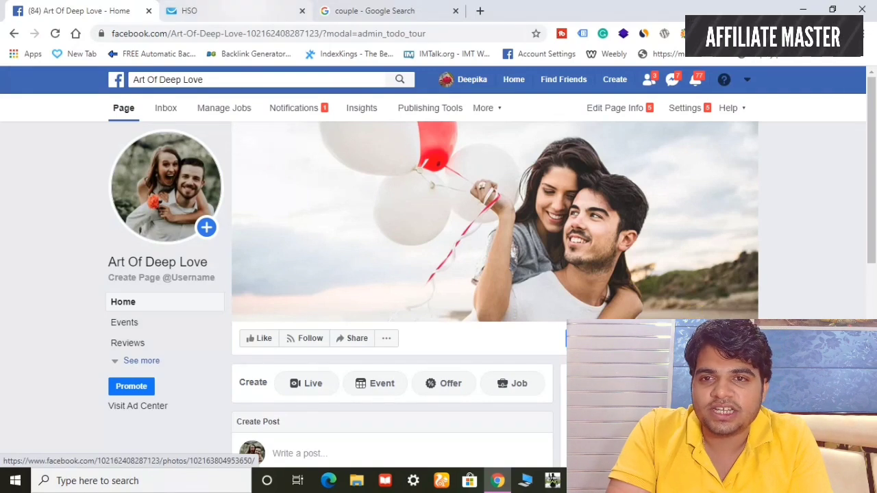
# Copy the landing page address artofdeeplove.gr8.com and return to the Facebook page.
pyautogui.click(198, 11)
pyautogui.click(224, 31)
pyautogui.hotkey('ctrl', 'c')
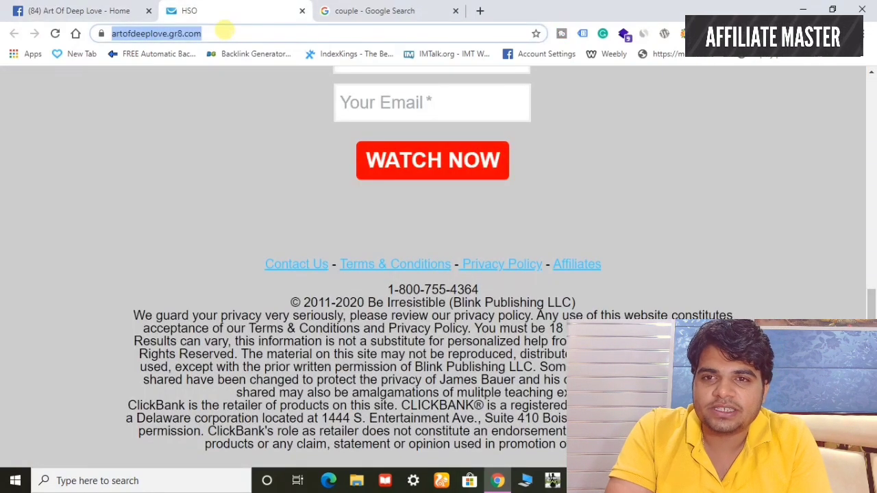
pyautogui.click(48, 10)
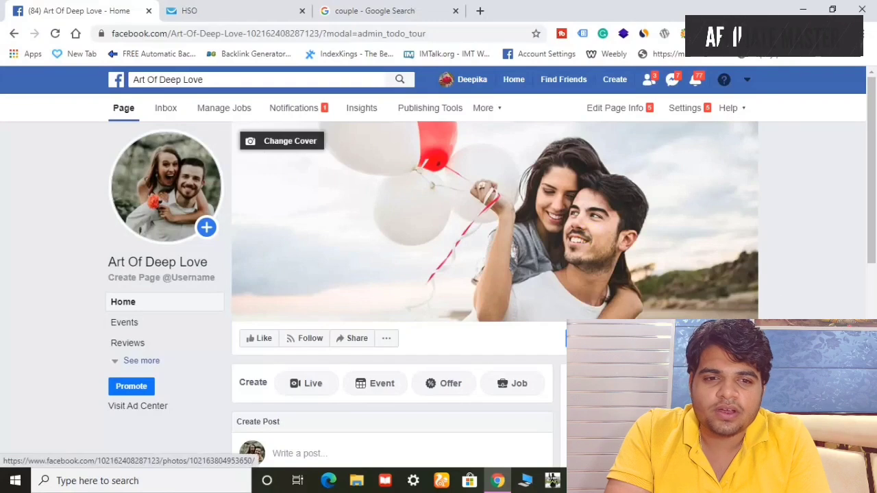
# Start adding a page button of the Learn More type for learning about the business and proceed to its destination.
pyautogui.click(658, 338)
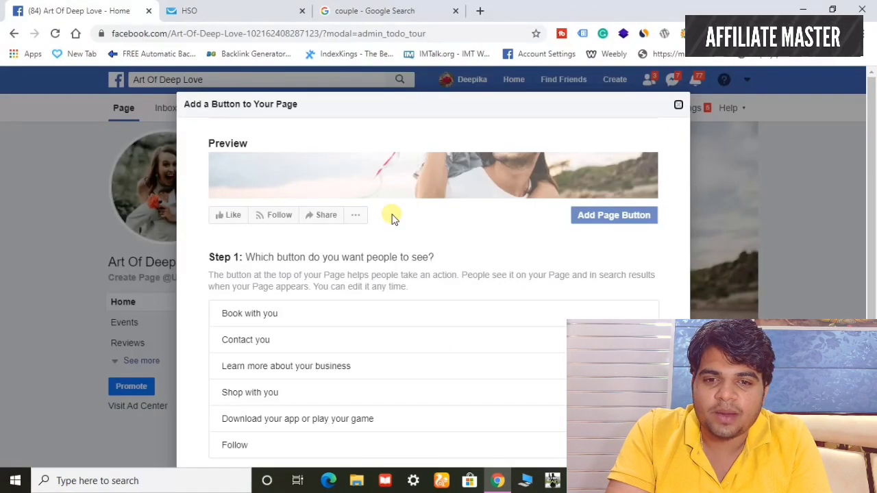
pyautogui.scroll(-2, 360, 329)
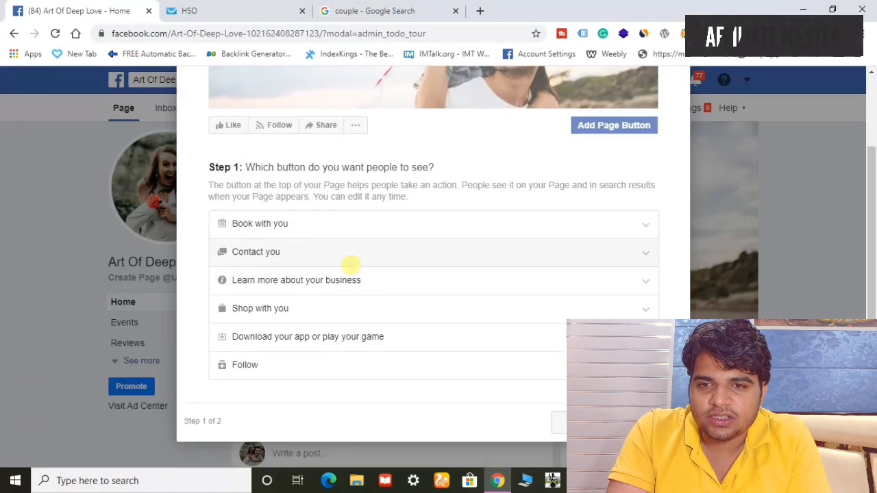
pyautogui.click(286, 289)
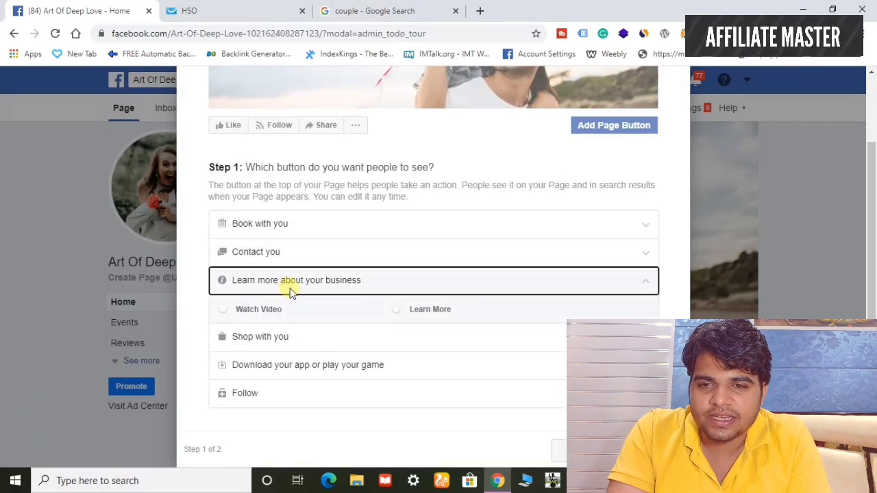
pyautogui.click(400, 310)
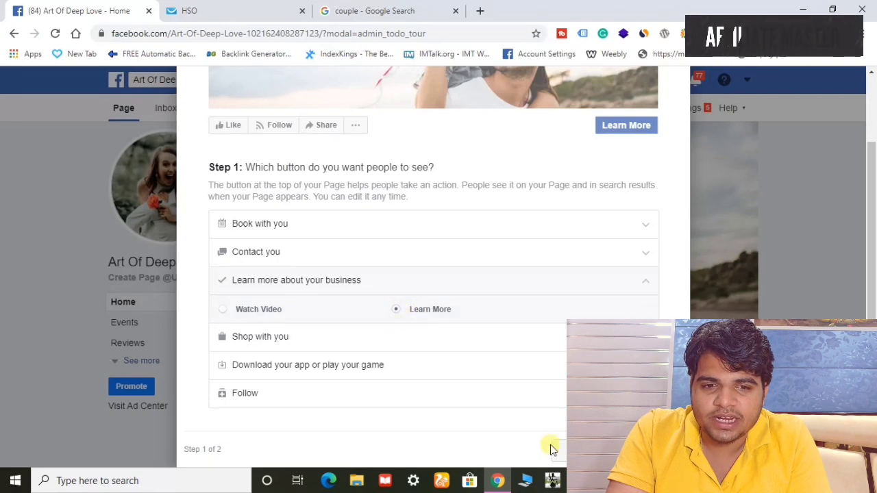
pyautogui.scroll(-1, 552, 449)
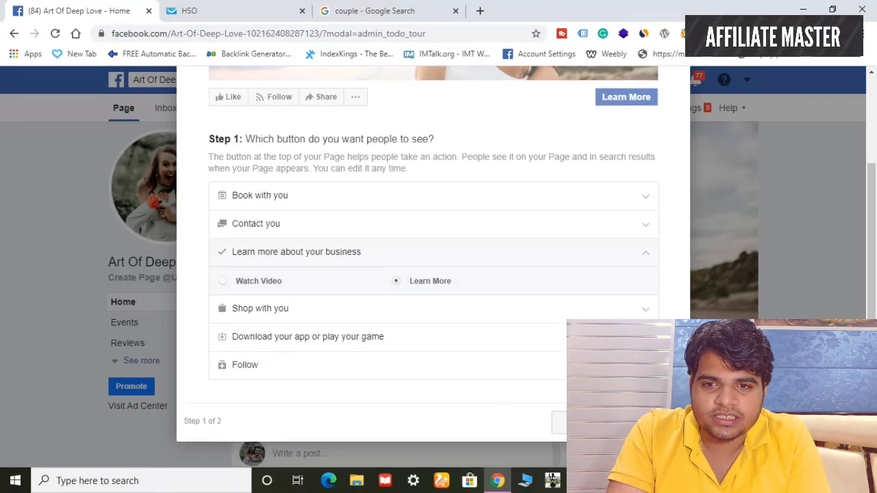
pyautogui.click(662, 423)
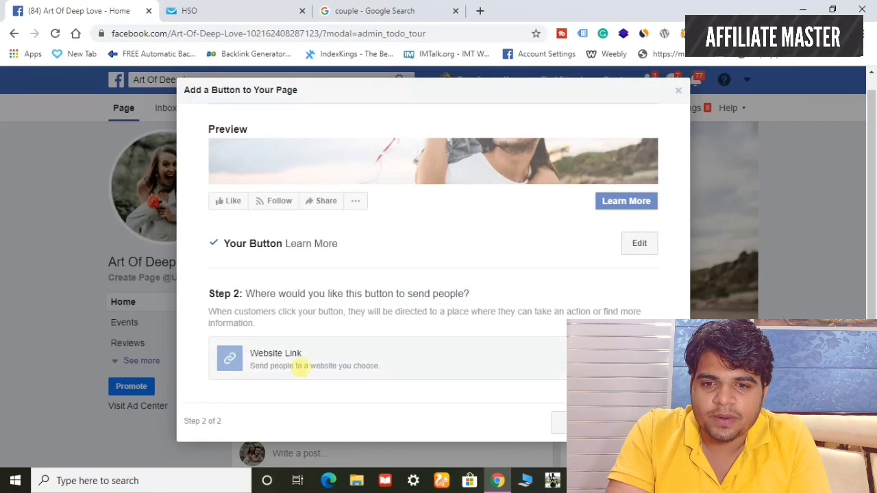
pyautogui.click(302, 365)
pyautogui.click(361, 156)
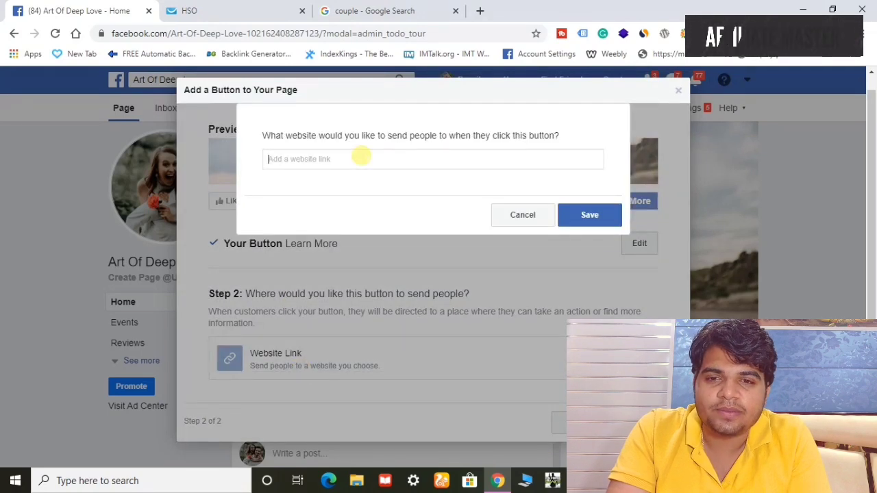
pyautogui.hotkey('ctrl', 'v')
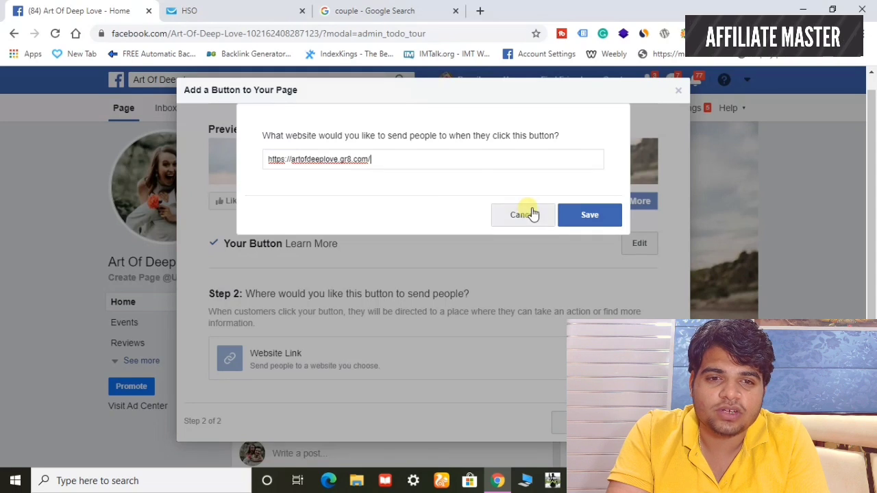
pyautogui.click(590, 216)
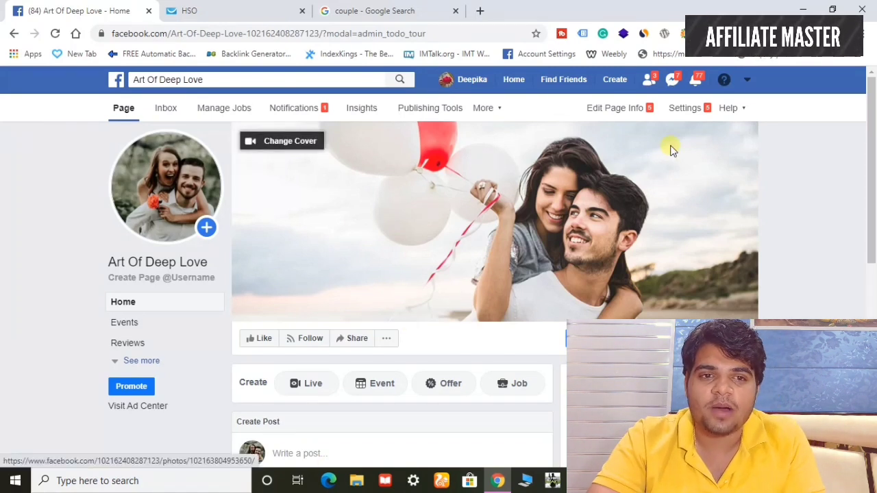
pyautogui.scroll(-2, 403, 329)
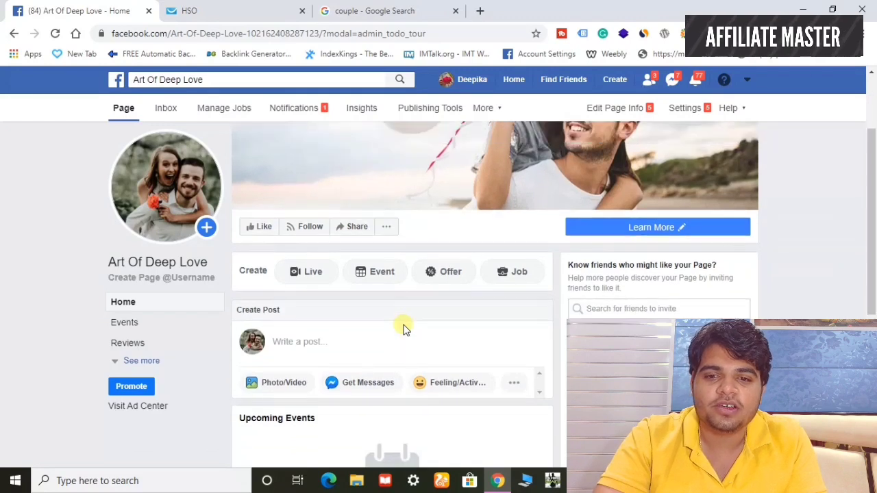
pyautogui.scroll(2, 403, 329)
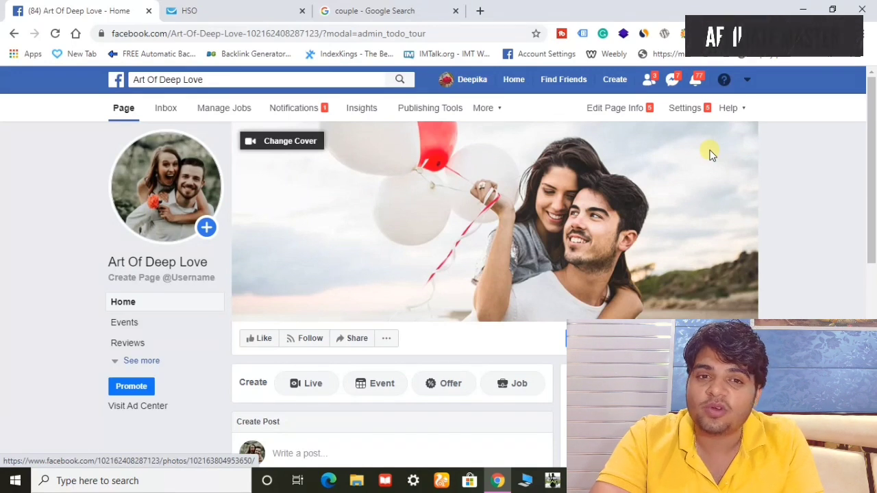
# Open the Ads Manager's ad accounts overview from the account's ad management option.
pyautogui.click(749, 80)
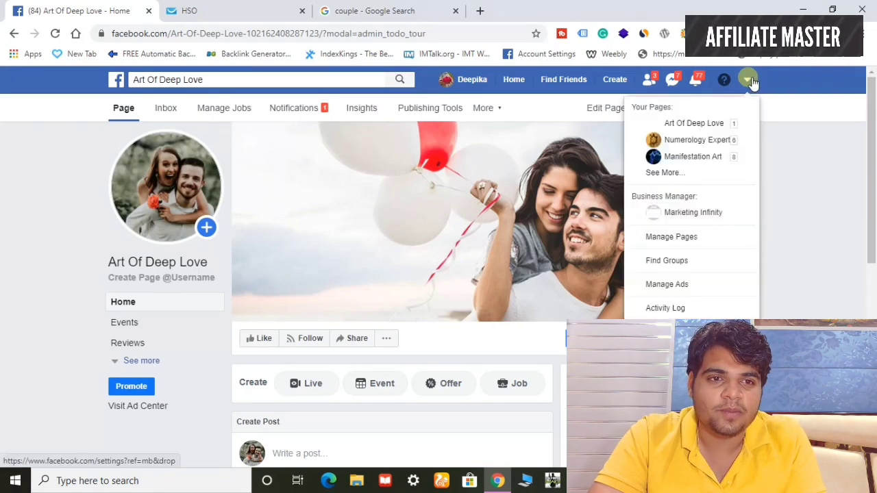
pyautogui.click(810, 166)
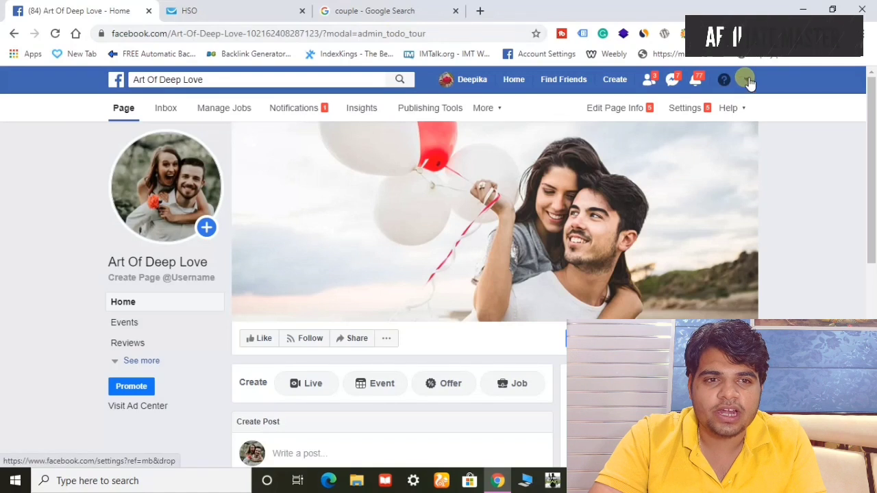
pyautogui.click(747, 81)
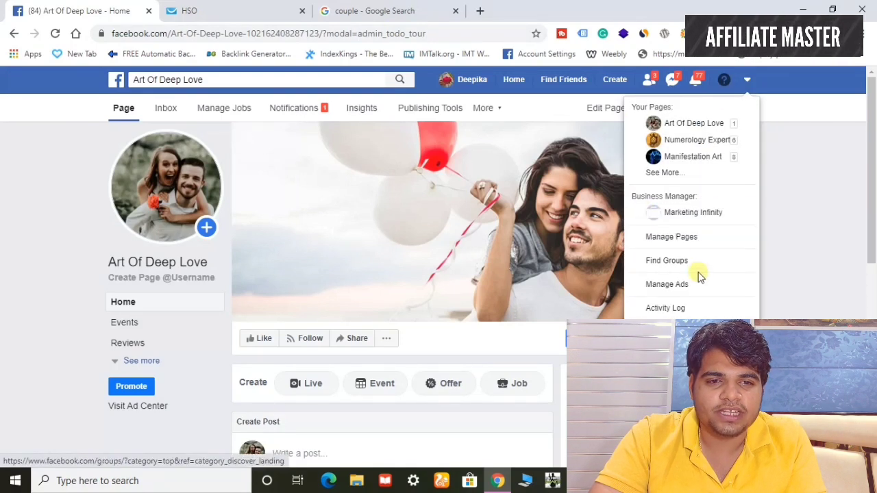
pyautogui.click(667, 284)
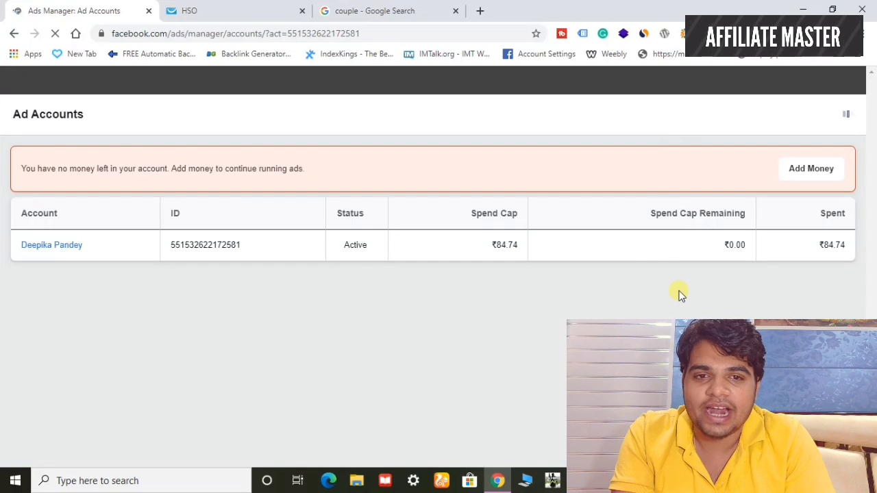
# Open the ad account's campaigns page, and look over the target audience advice in the Be Irresistible affiliate targeting guide.
pyautogui.click(51, 245)
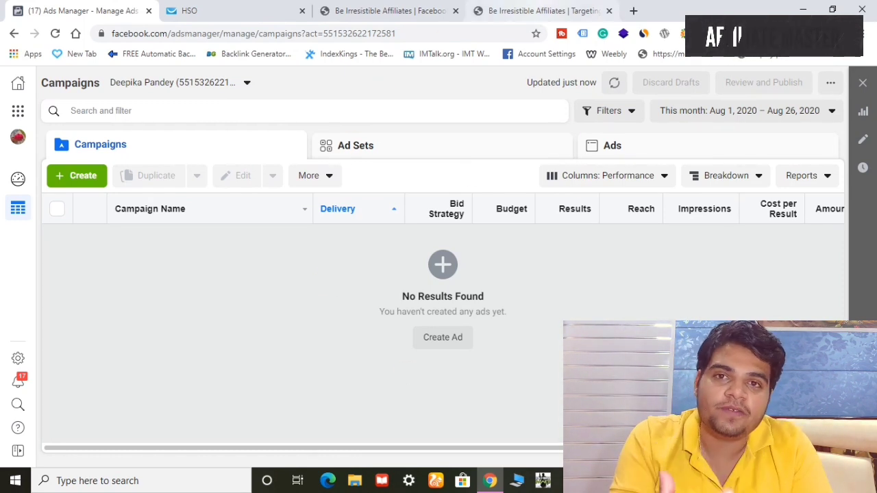
pyautogui.click(538, 10)
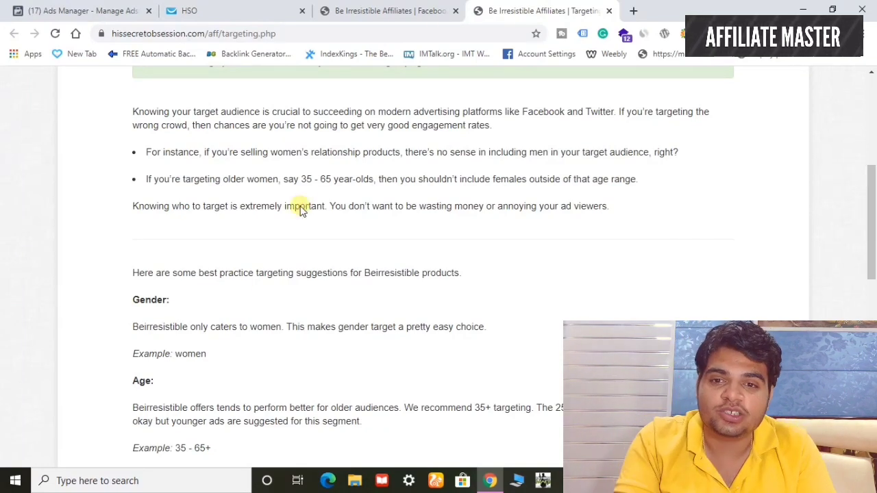
pyautogui.scroll(1, 354, 205)
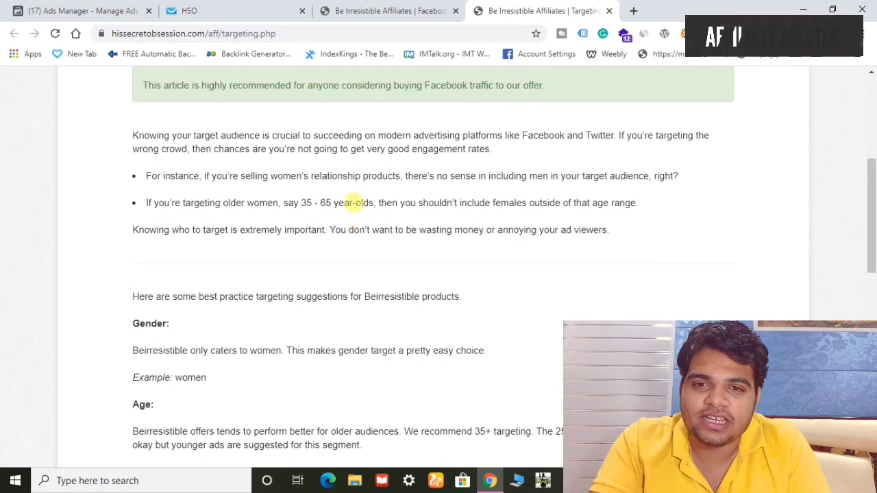
pyautogui.scroll(3, 354, 203)
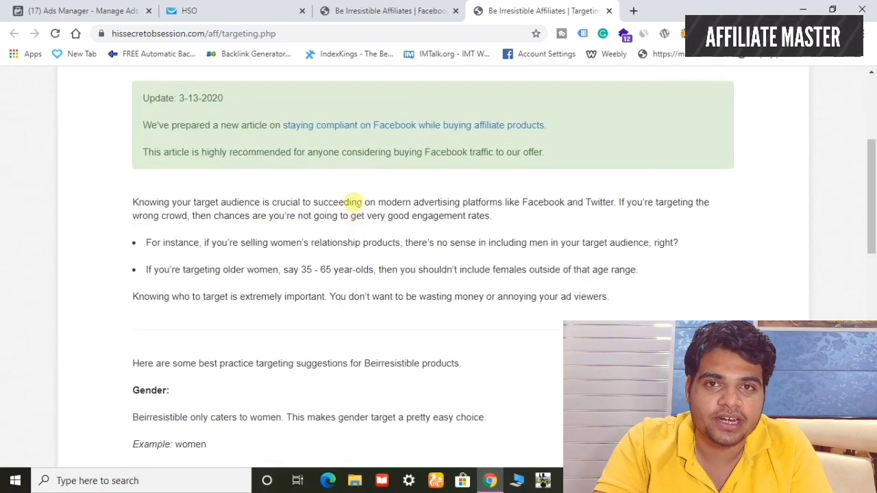
pyautogui.scroll(-2, 288, 320)
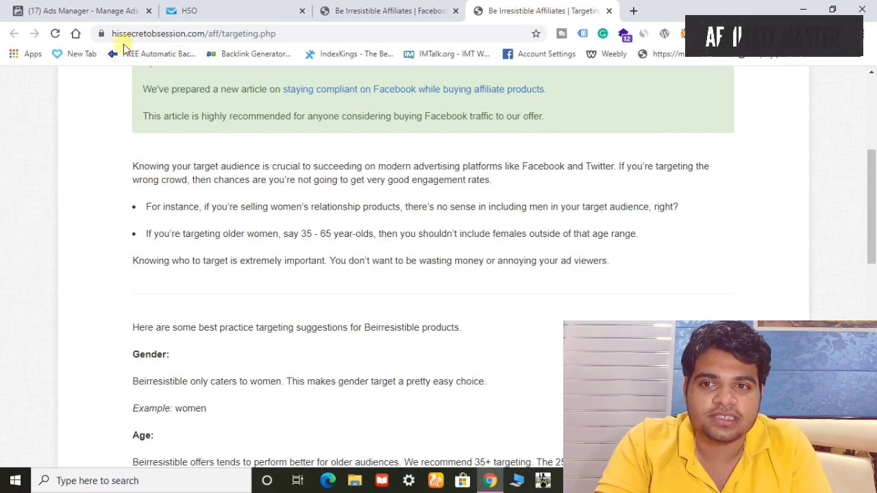
# Return to Ads Manager and look through its business tools shortcuts, such as Ad Account Settings and Billing.
pyautogui.click(103, 11)
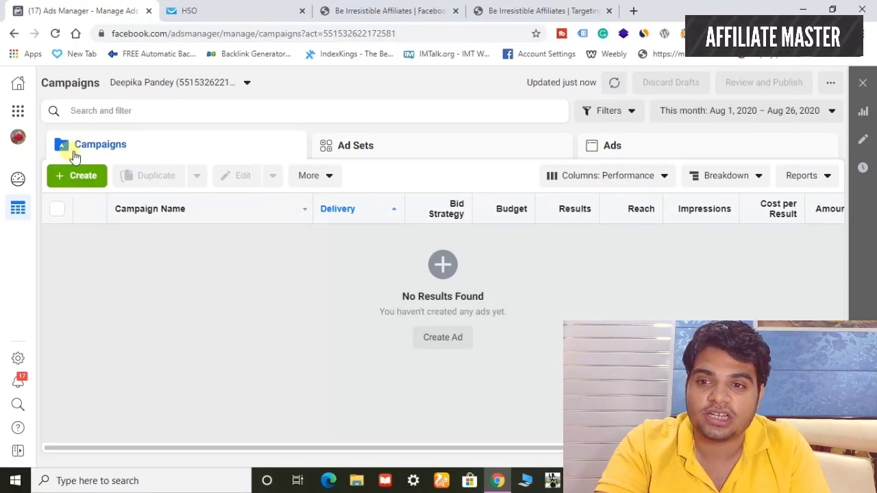
pyautogui.click(28, 115)
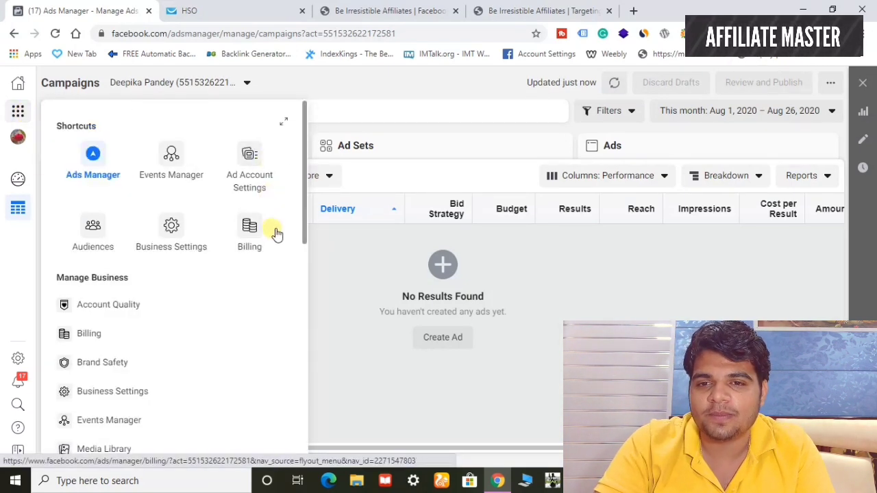
pyautogui.click(363, 287)
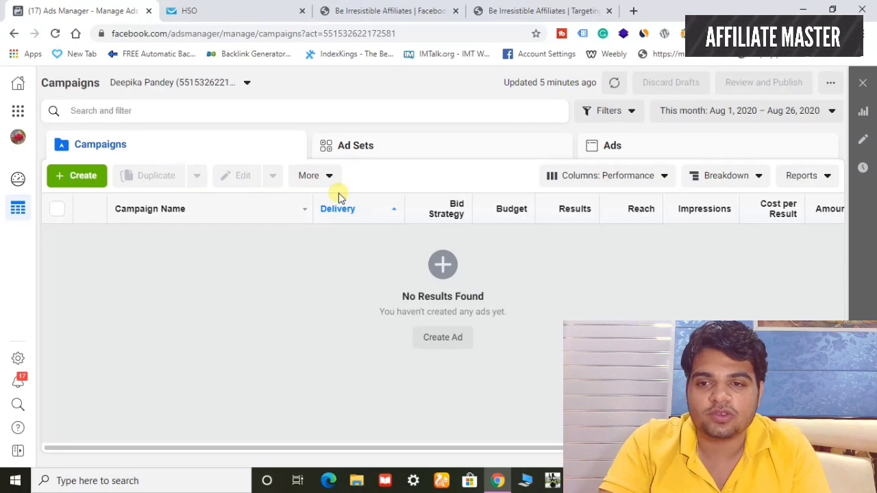
# Start a new campaign with the Traffic objective and name it HSO.
pyautogui.click(84, 180)
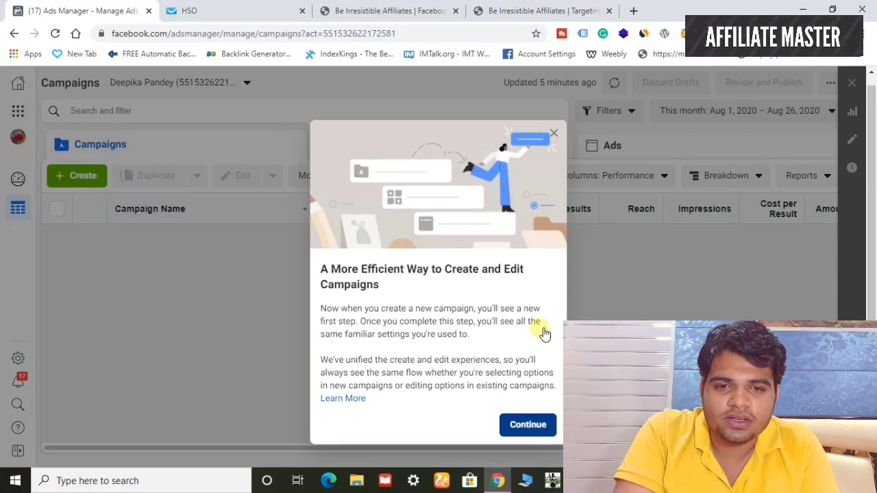
pyautogui.click(526, 421)
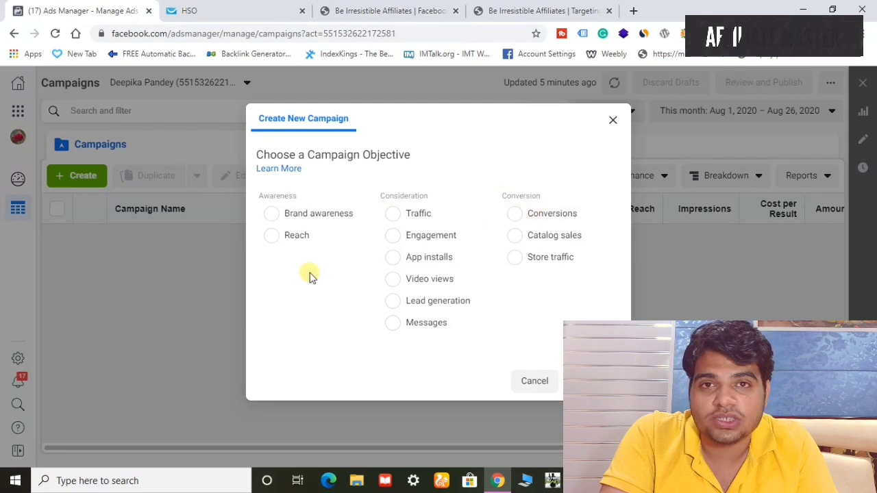
pyautogui.click(411, 213)
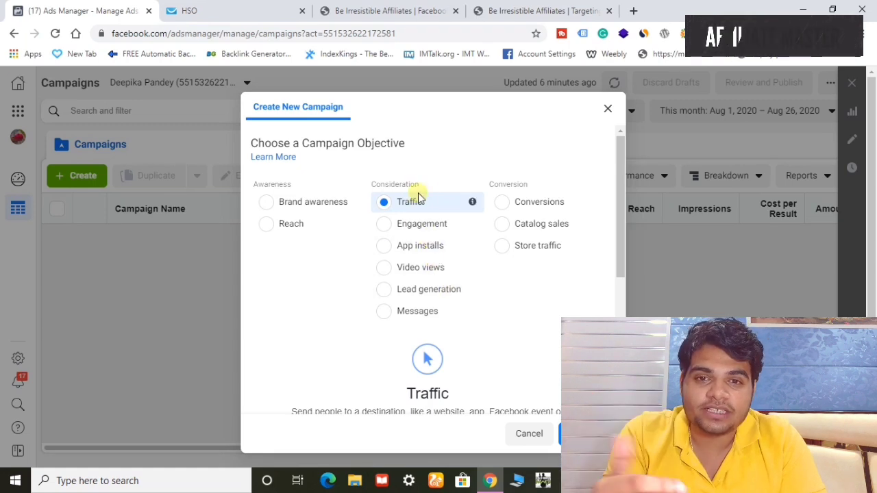
pyautogui.scroll(-4, 448, 226)
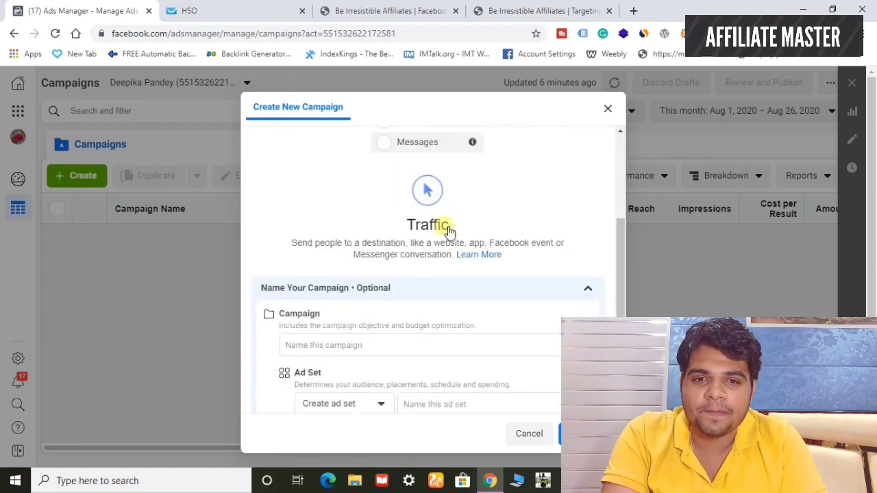
pyautogui.click(324, 259)
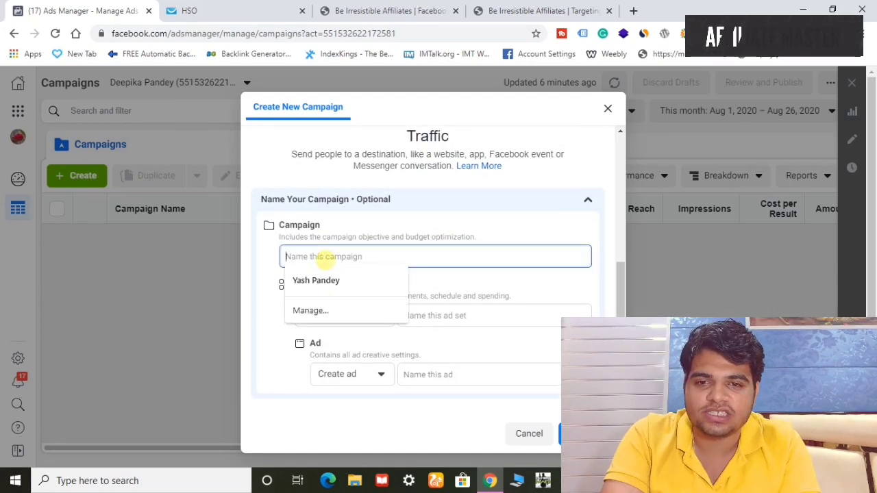
pyautogui.write('hso')
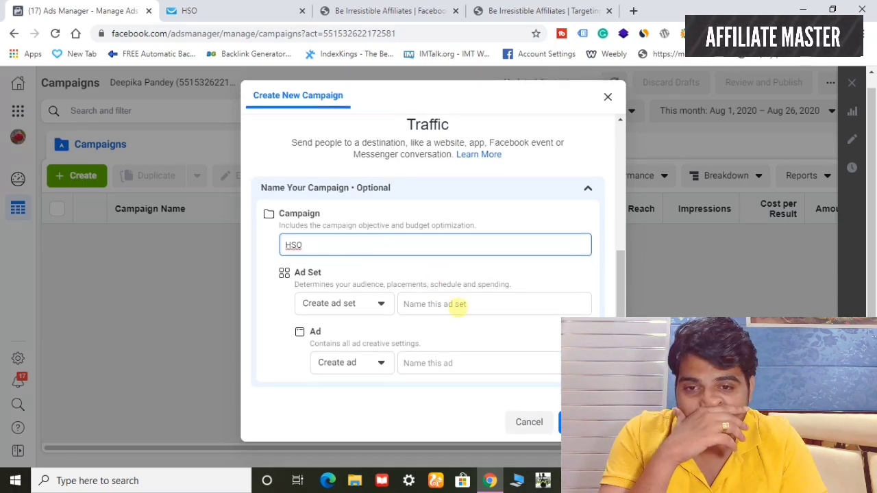
# Name the ad set 35+ after consulting the targeting guide, name the ad 1, and create the campaign draft.
pyautogui.click(457, 309)
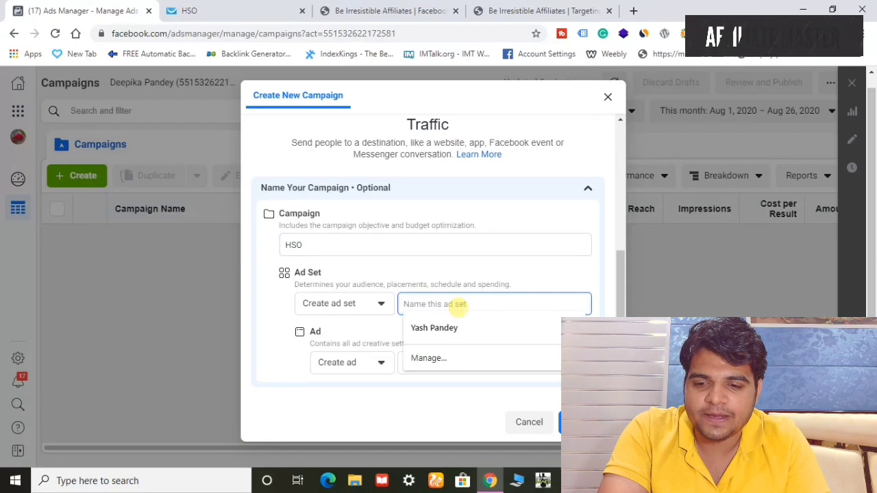
pyautogui.click(542, 11)
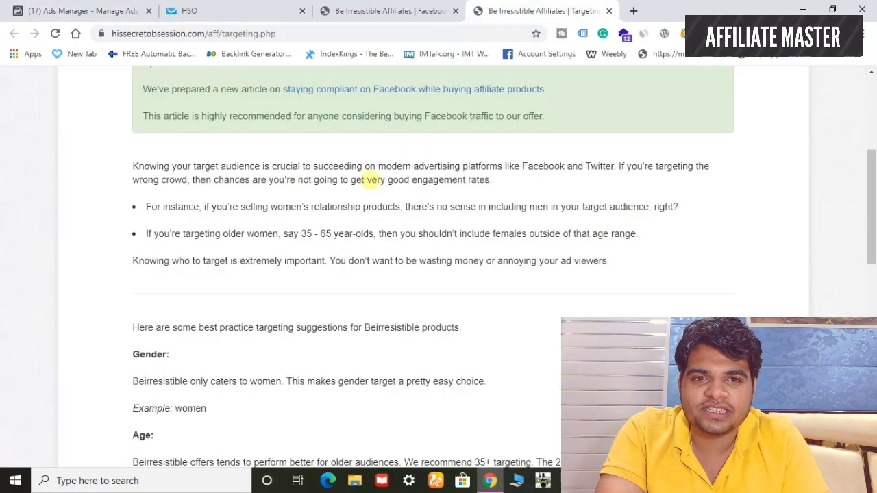
pyautogui.click(86, 11)
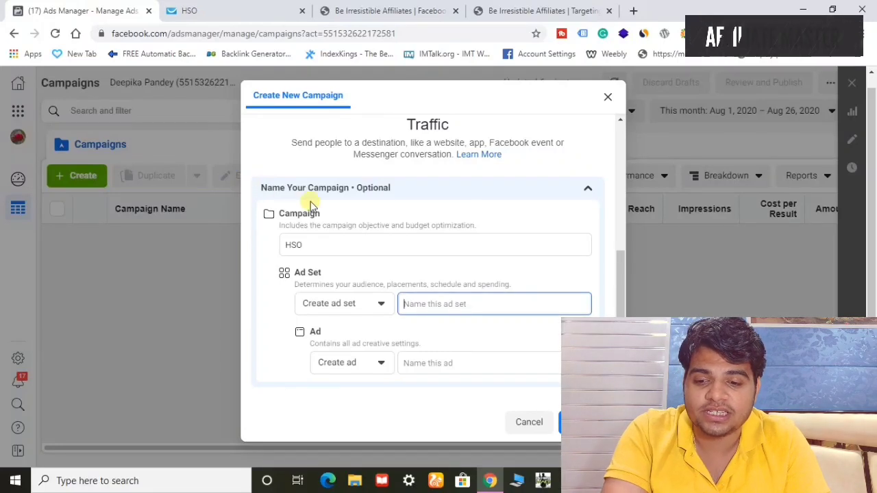
pyautogui.write('35')
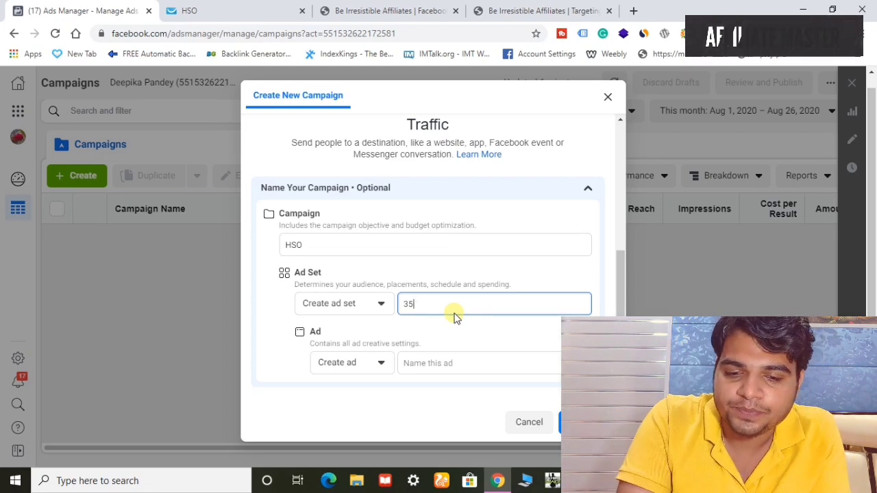
pyautogui.write('+')
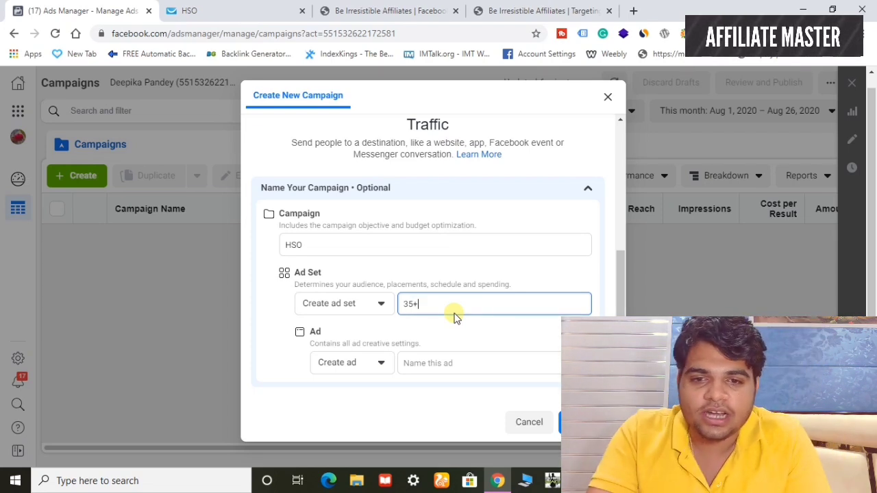
pyautogui.click(439, 364)
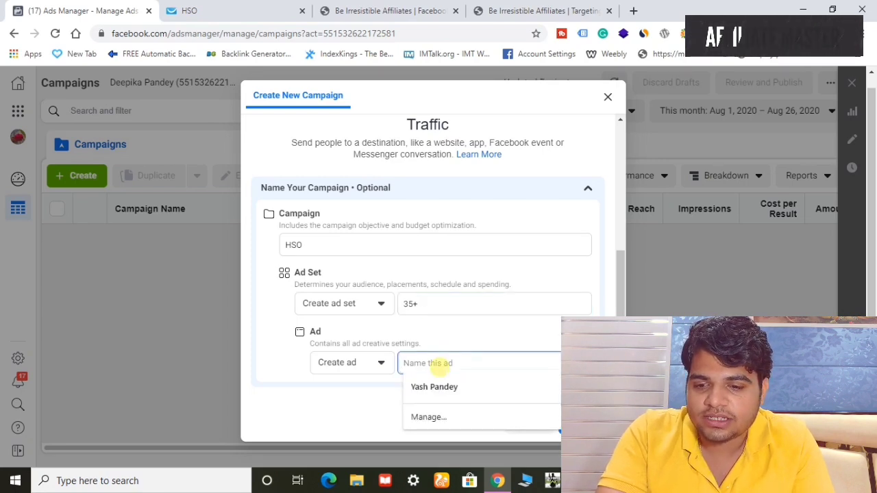
pyautogui.write('1')
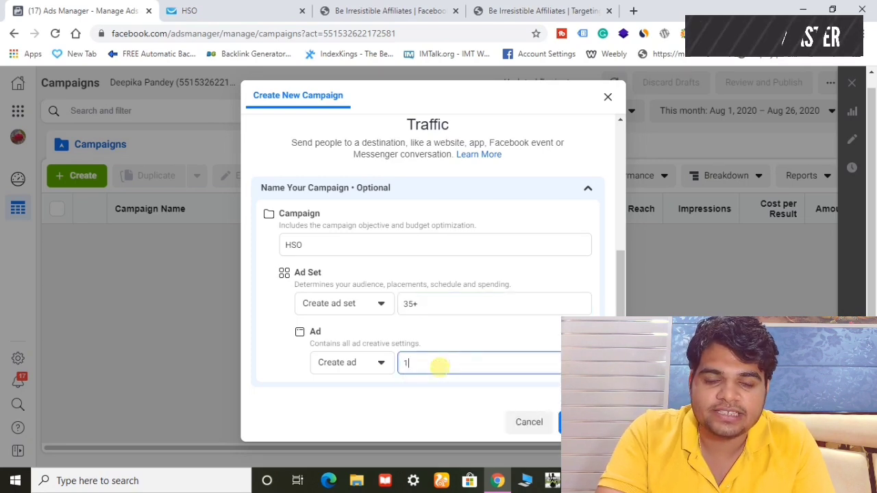
pyautogui.click(479, 340)
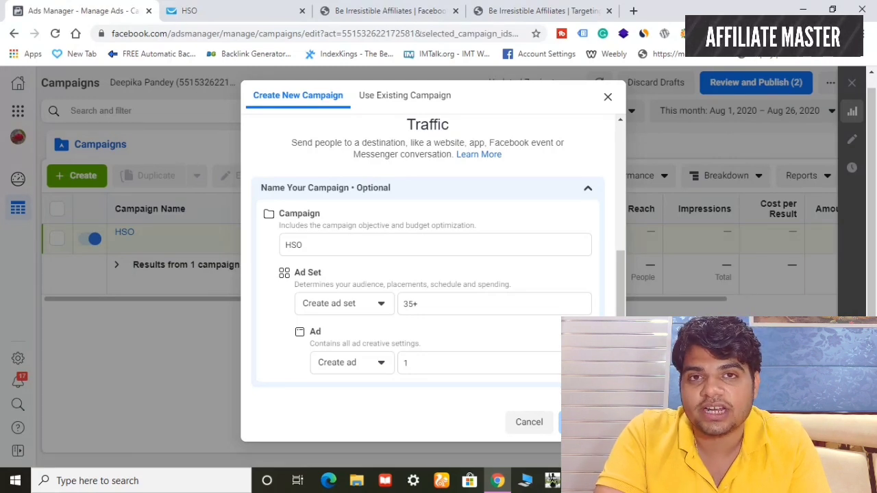
# Review the affiliate site's gender and age targeting suggestions and its ad location advice, and return to the HSO campaign draft.
pyautogui.click(541, 10)
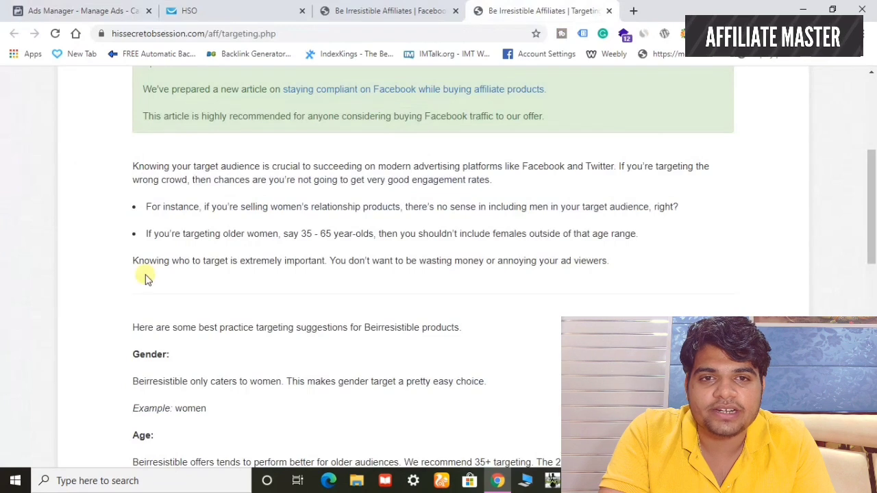
pyautogui.scroll(-1, 251, 294)
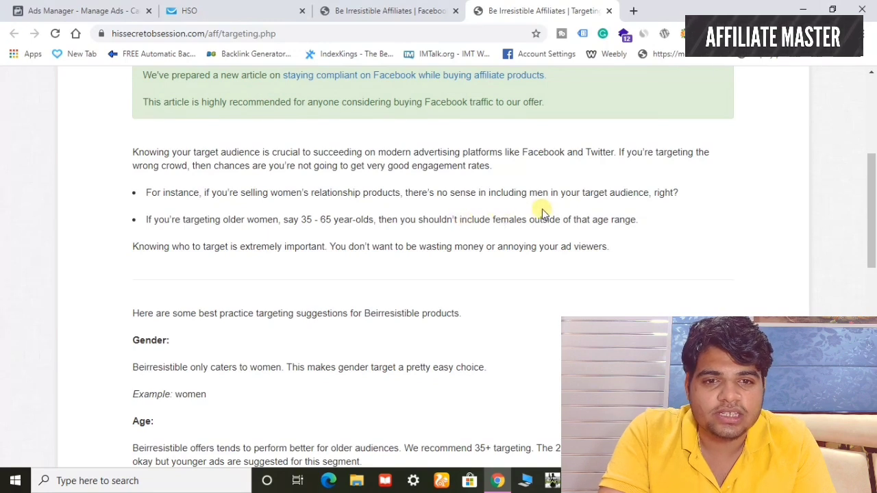
pyautogui.scroll(-1, 444, 289)
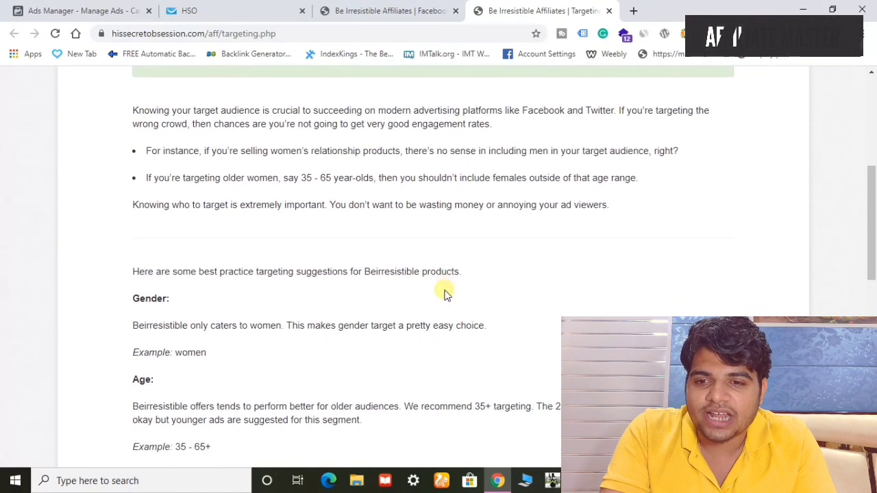
pyautogui.scroll(1, 444, 288)
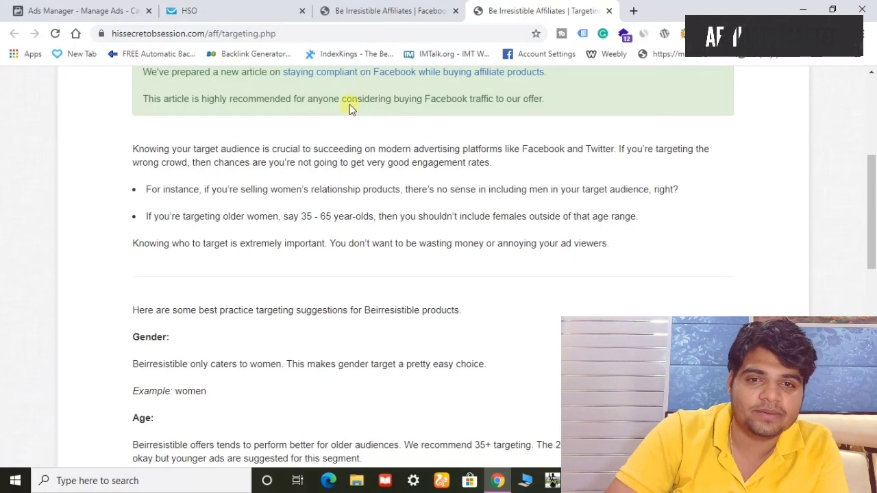
pyautogui.click(383, 11)
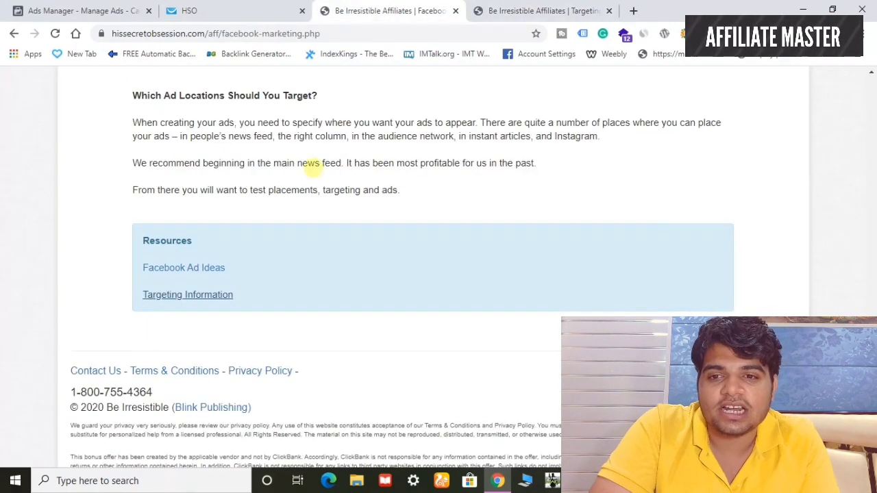
pyautogui.scroll(1, 313, 165)
pyautogui.click(79, 11)
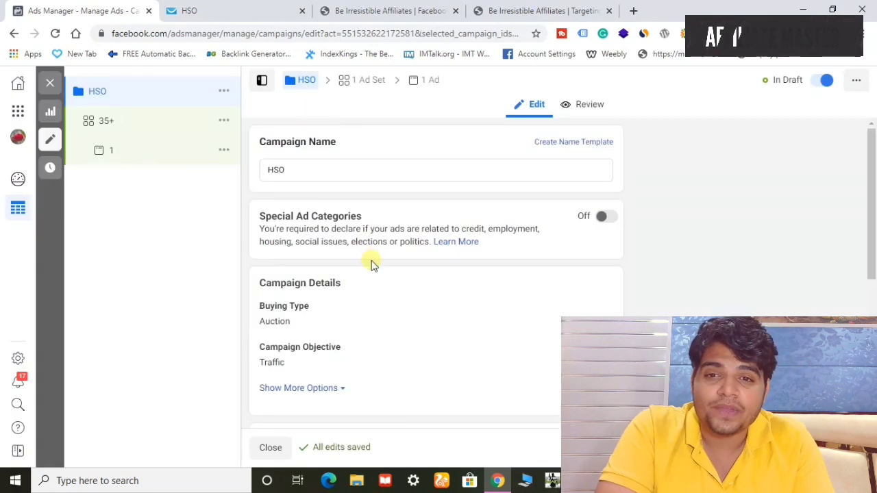
# Turn on Campaign Budget Optimization for the HSO campaign and expand its additional budget options.
pyautogui.scroll(-2, 464, 265)
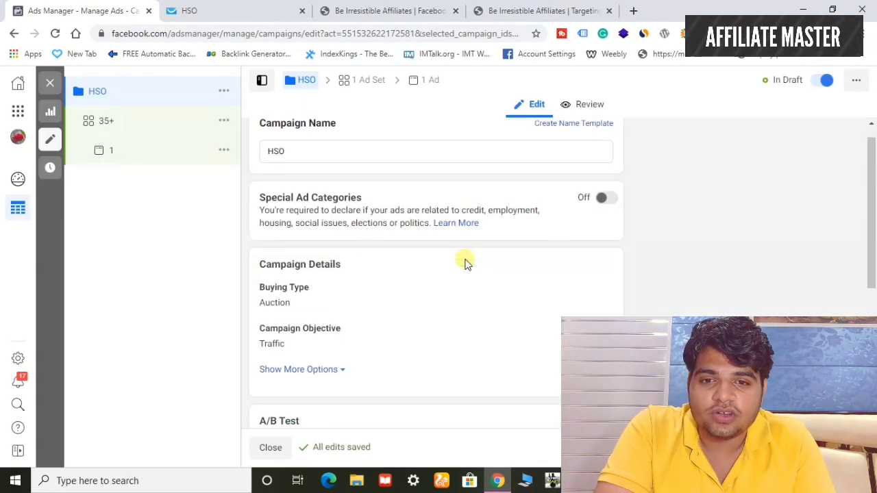
pyautogui.scroll(1, 405, 231)
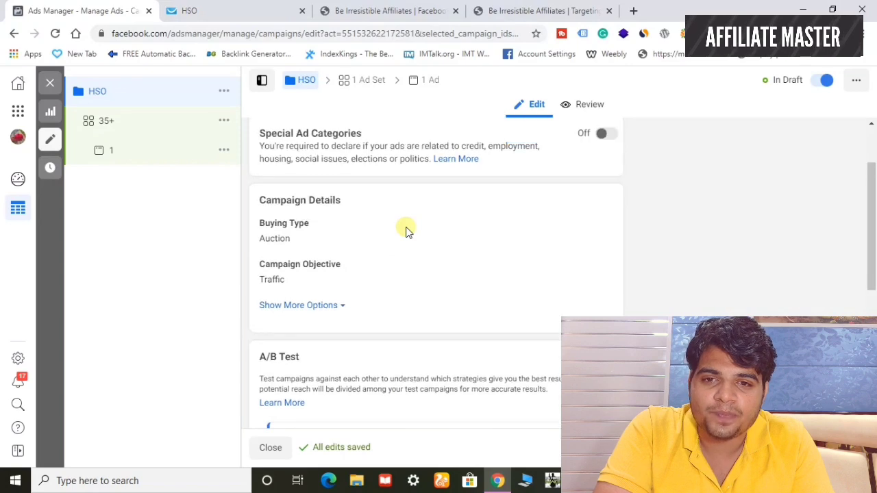
pyautogui.scroll(-2, 569, 244)
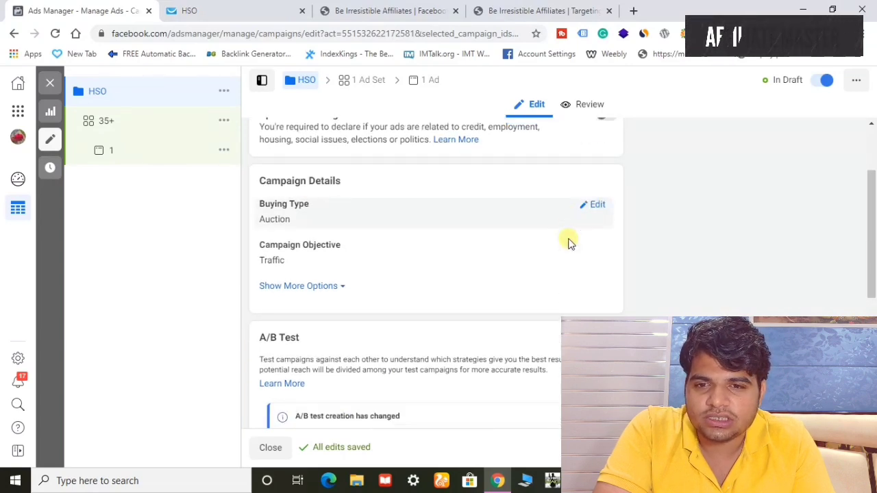
pyautogui.scroll(-3, 534, 271)
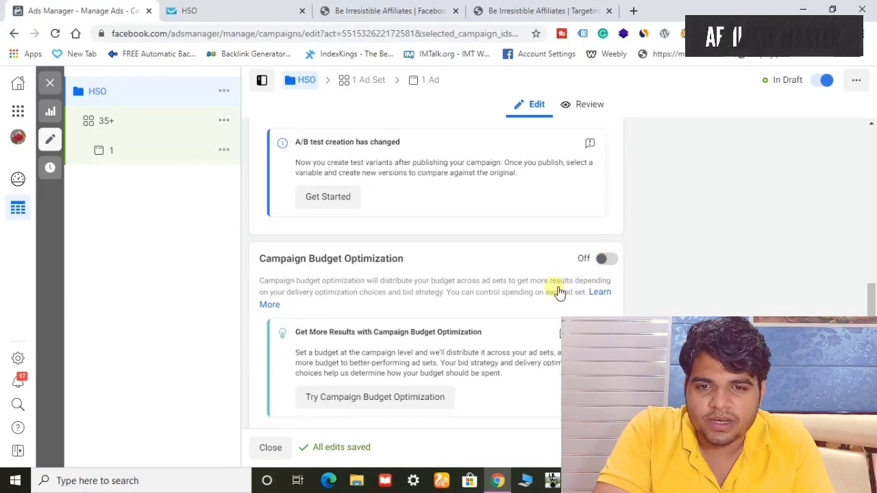
pyautogui.click(558, 292)
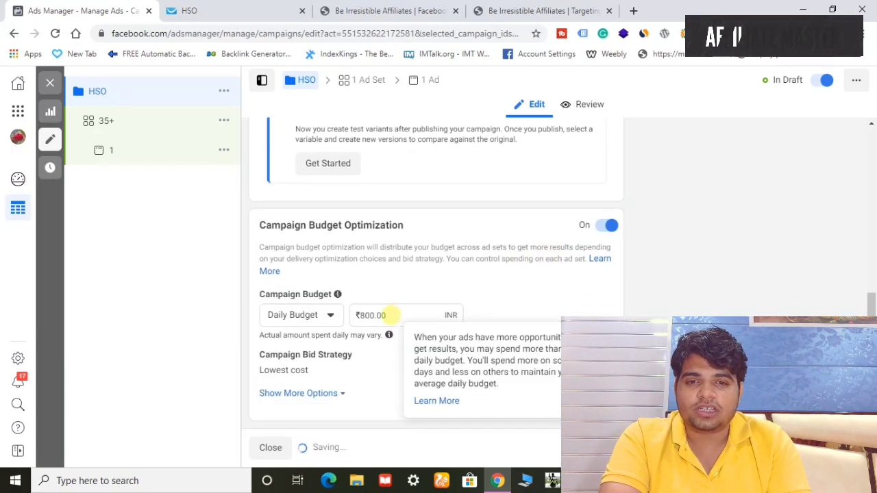
pyautogui.click(385, 315)
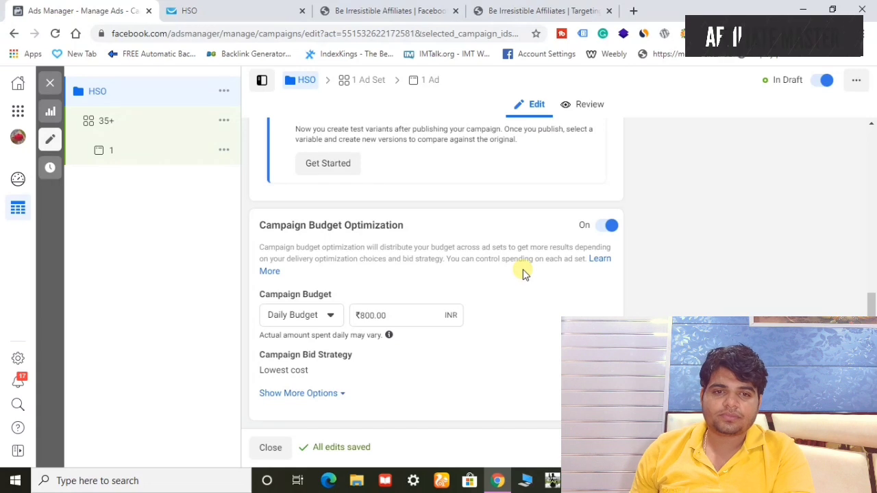
pyautogui.click(312, 394)
pyautogui.scroll(-1, 518, 354)
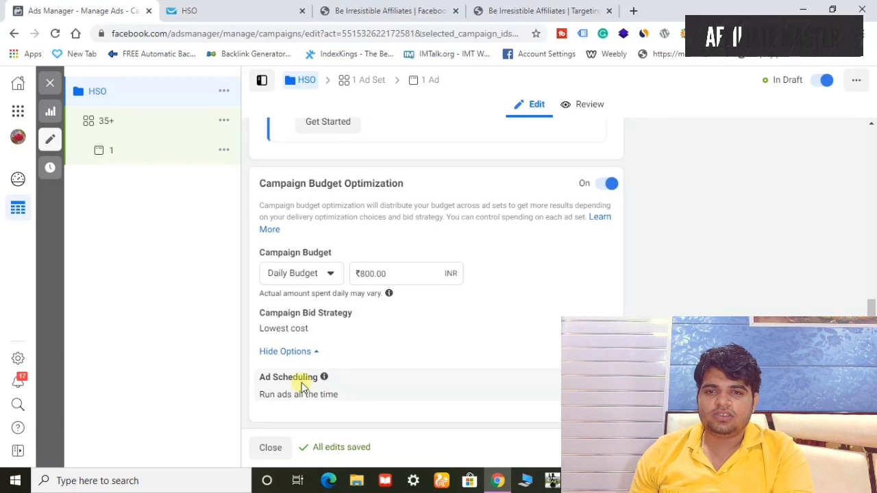
# Review the HSO campaign's details and spending limit option, and switch Special Ad Categories on and back off.
pyautogui.scroll(5, 302, 387)
pyautogui.scroll(2, 302, 387)
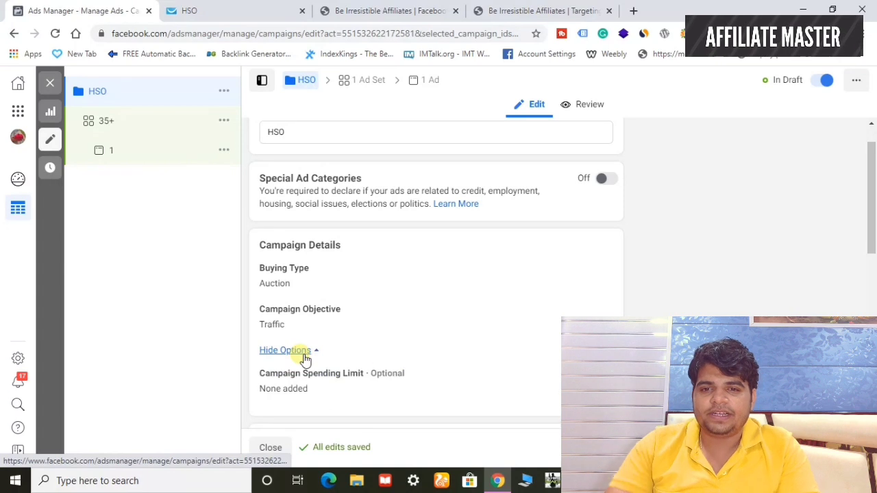
pyautogui.scroll(-2, 420, 362)
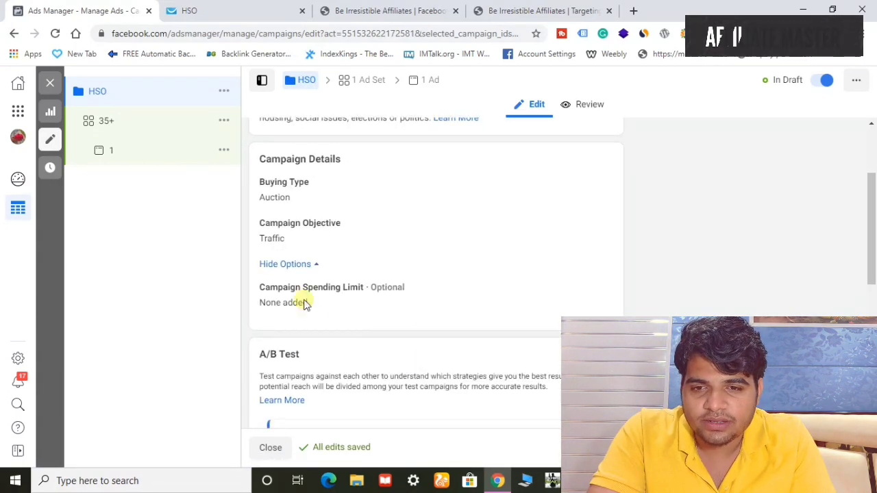
pyautogui.scroll(2, 454, 272)
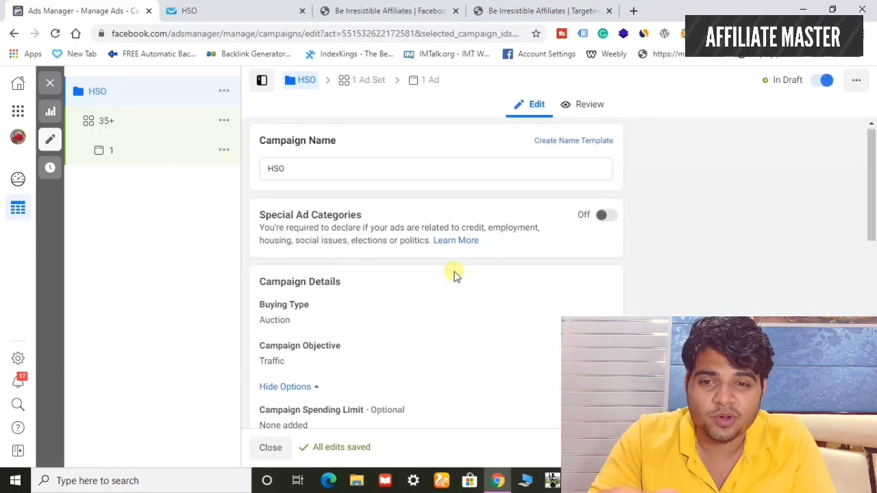
pyautogui.scroll(-2, 455, 274)
pyautogui.scroll(2, 455, 274)
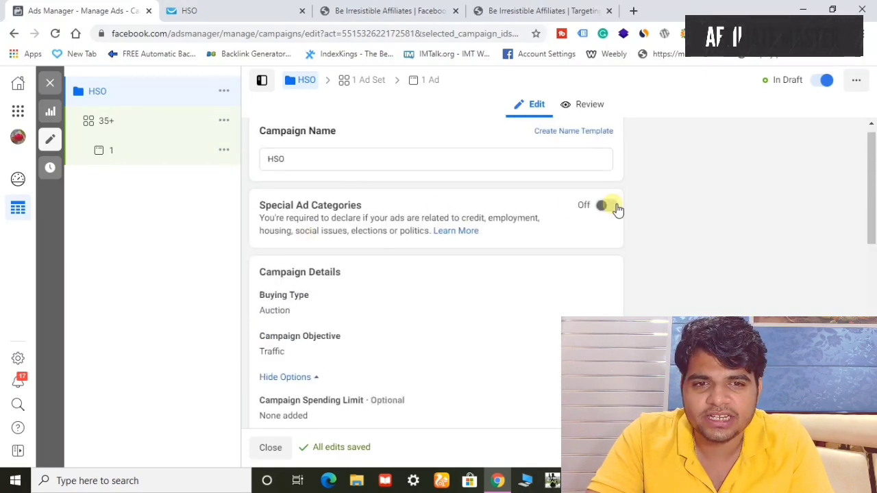
pyautogui.click(615, 207)
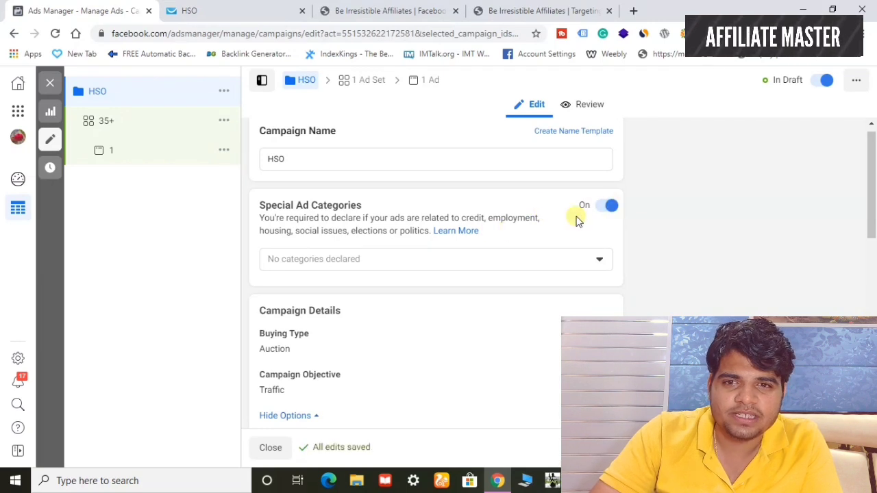
pyautogui.click(612, 206)
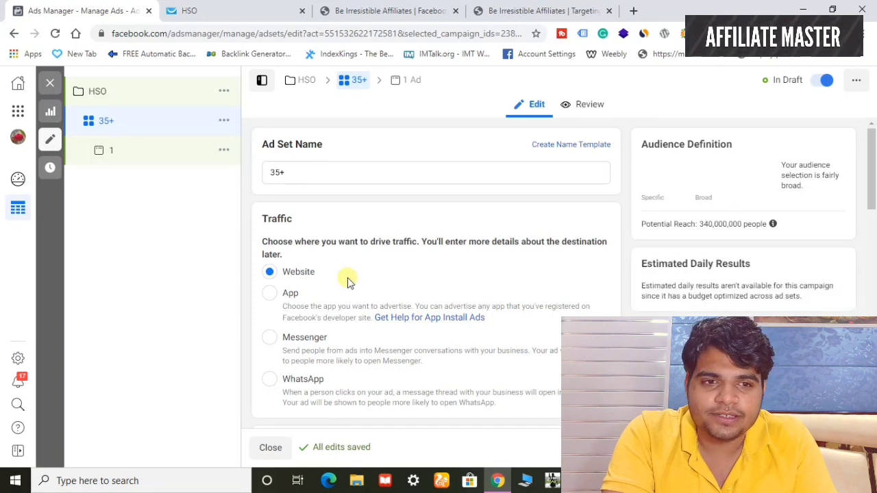
# Examine the 35+ ad set's traffic destination, Dynamic Creative, Offer, and Budget & Schedule settings.
pyautogui.scroll(-2, 347, 278)
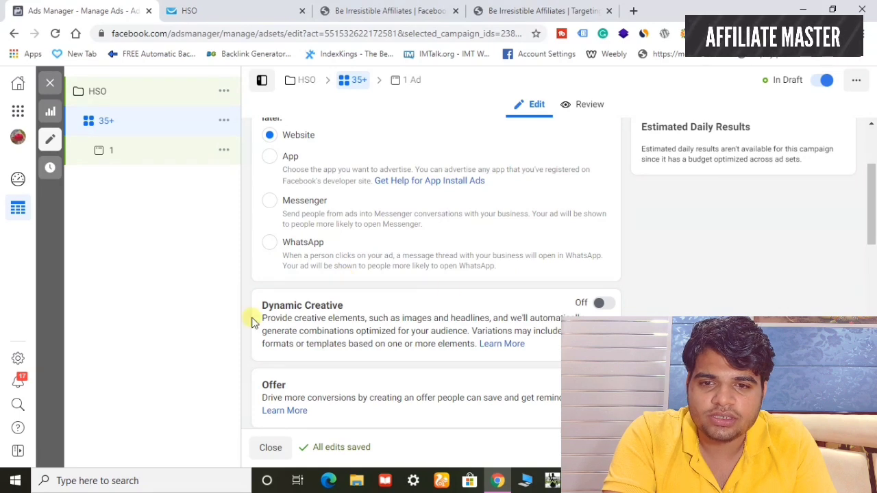
pyautogui.scroll(-2, 438, 292)
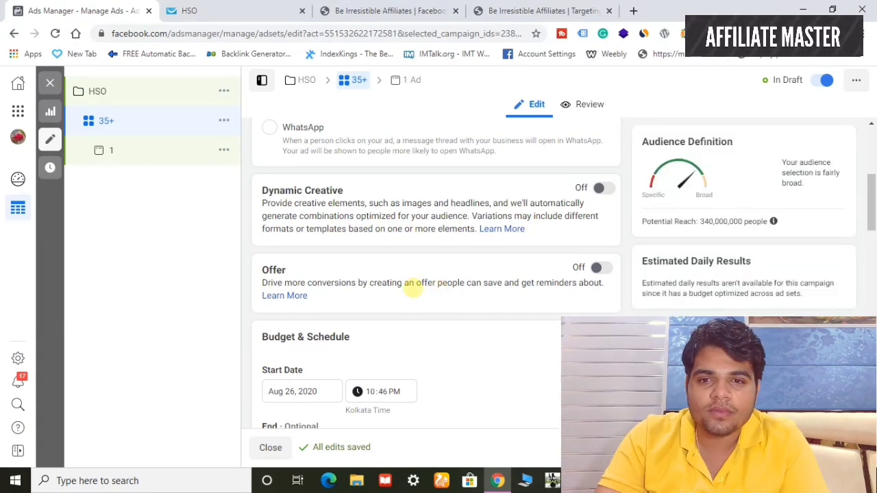
pyautogui.scroll(-1, 415, 281)
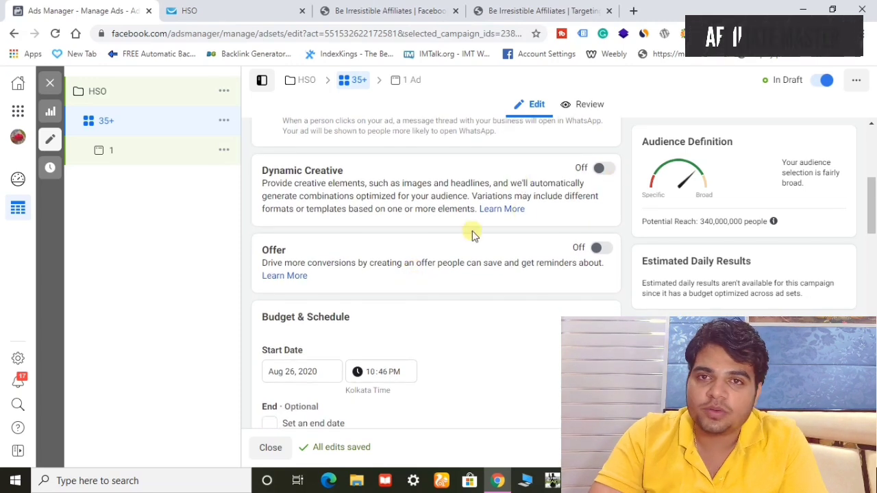
pyautogui.scroll(-3, 527, 283)
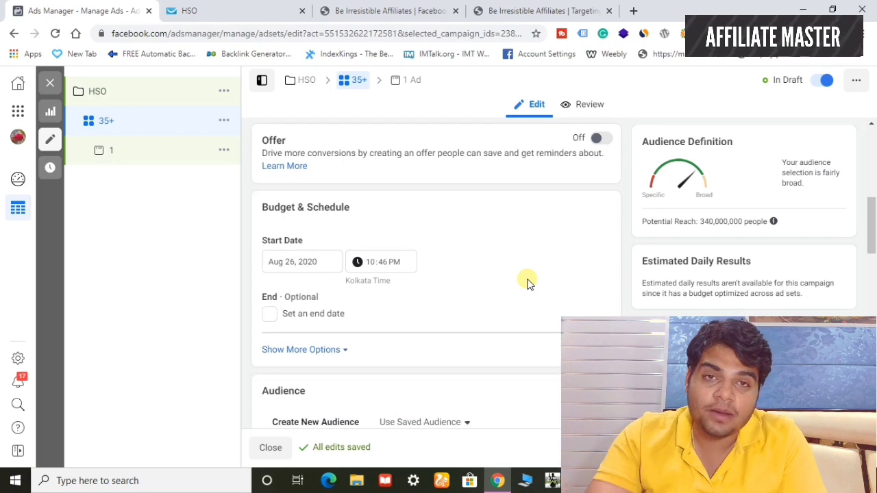
pyautogui.scroll(3, 528, 283)
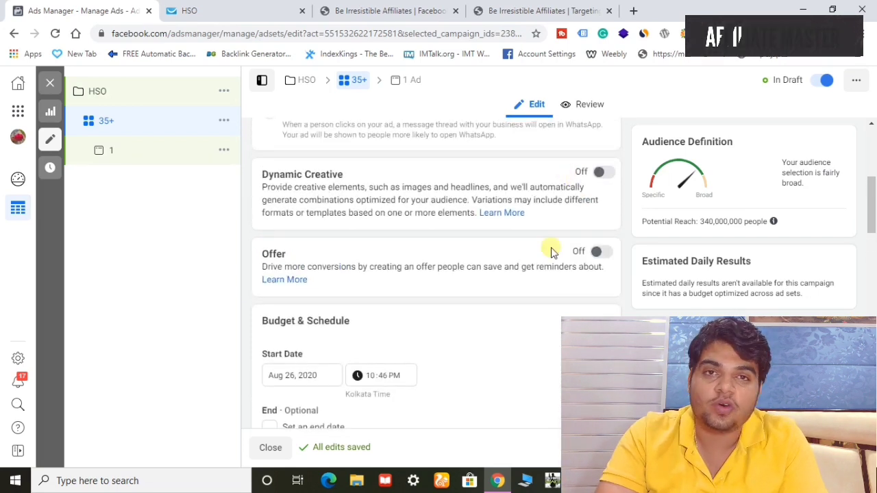
pyautogui.scroll(-3, 552, 250)
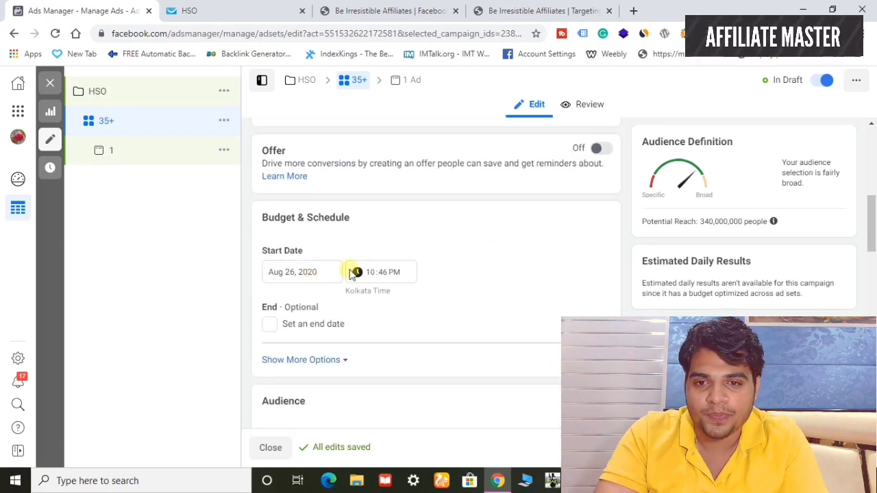
# Set the 35+ ad set's start time to 12:00 AM in its schedule.
pyautogui.scroll(-3, 484, 274)
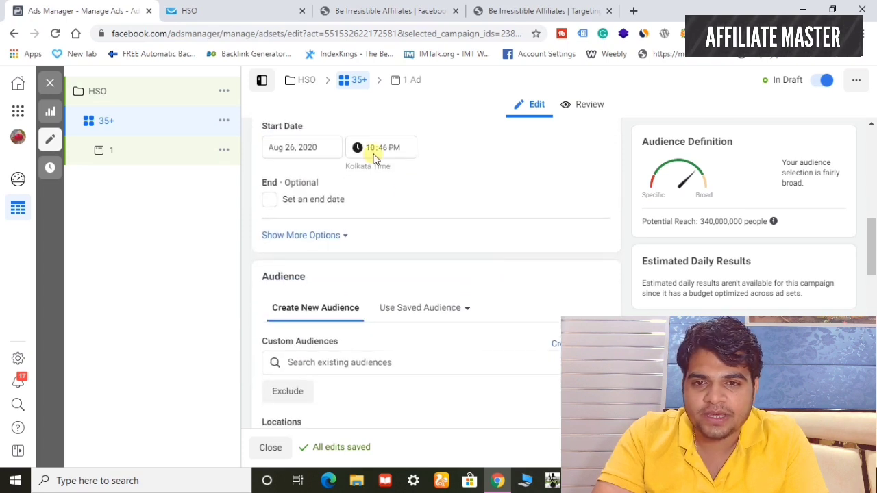
pyautogui.click(374, 155)
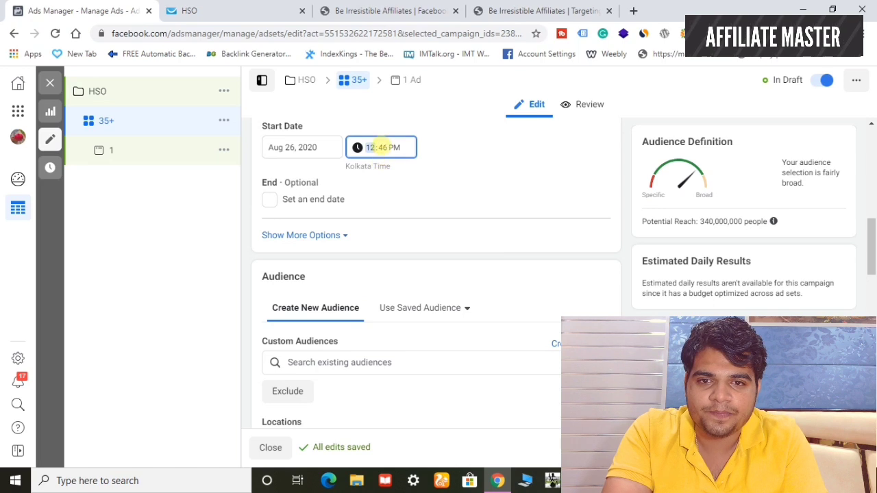
pyautogui.click(381, 149)
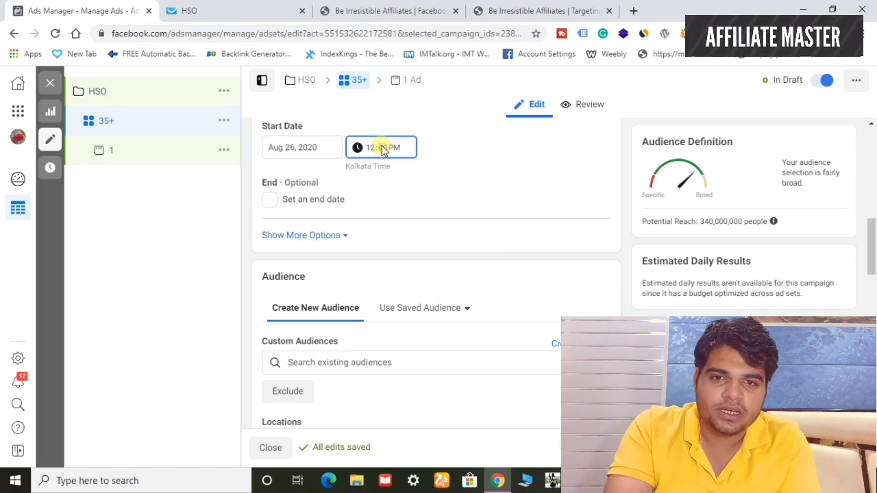
pyautogui.write('00')
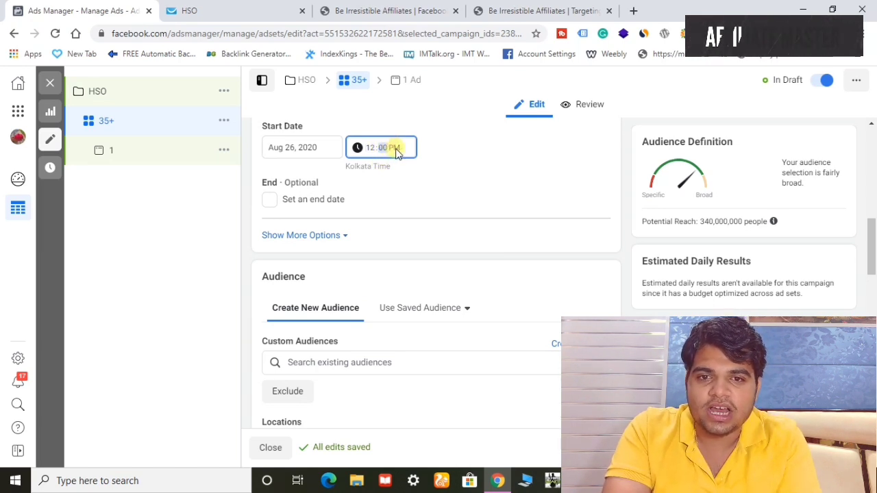
pyautogui.click(395, 149)
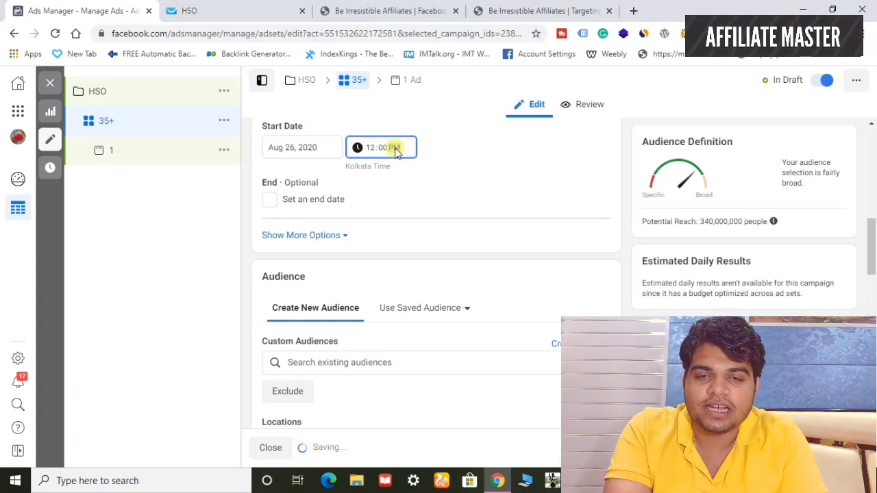
pyautogui.press('a')
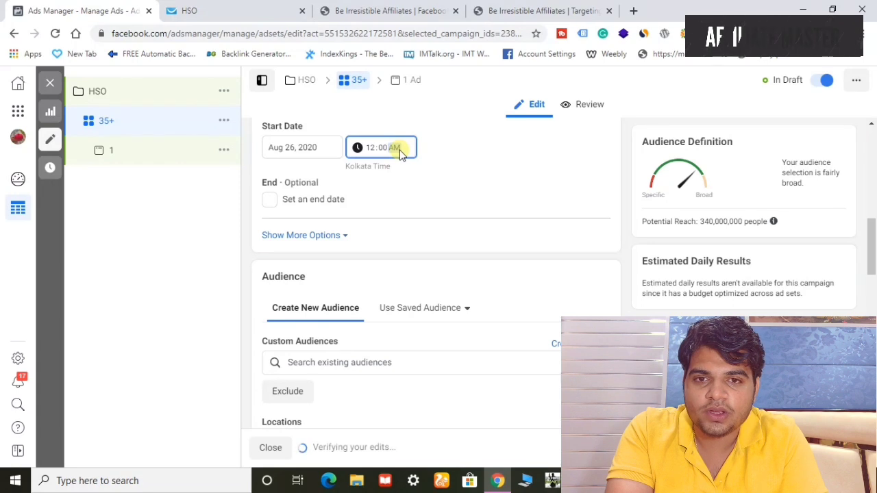
pyautogui.click(431, 170)
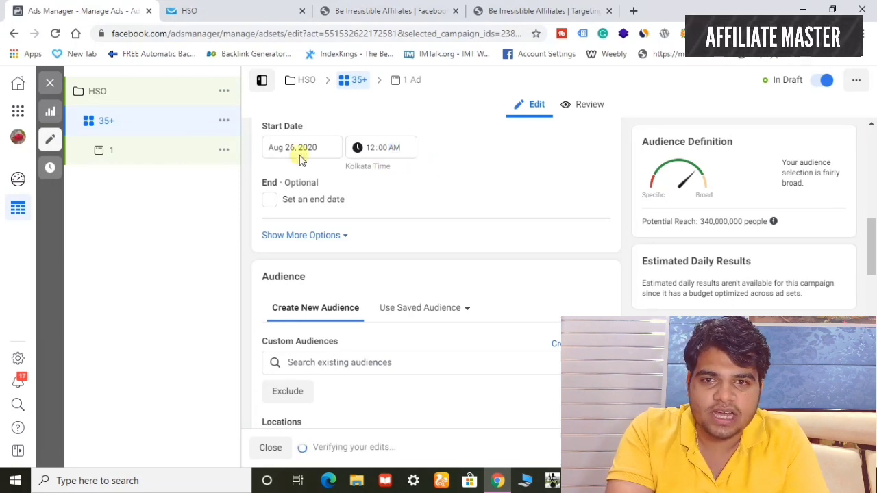
# Expand the additional Budget & Schedule options of the ad set to show the Ad Set Spend Limits.
pyautogui.scroll(-1, 305, 138)
pyautogui.scroll(3, 323, 153)
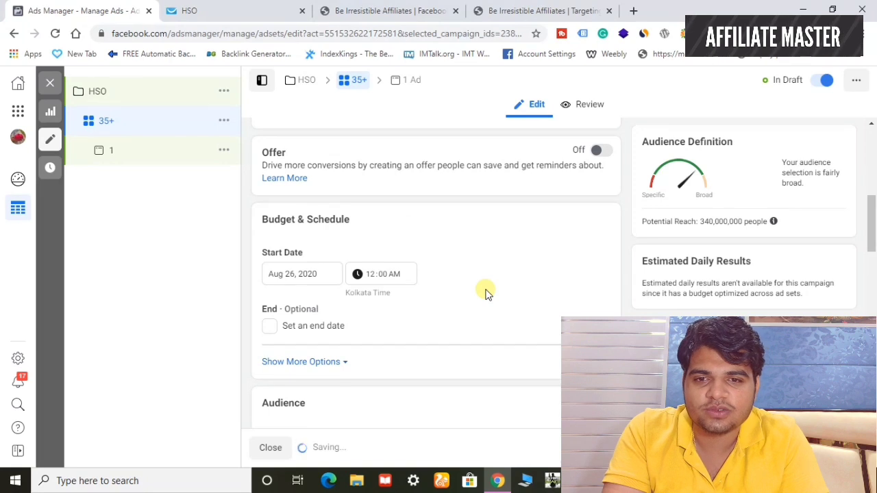
pyautogui.scroll(-2, 485, 291)
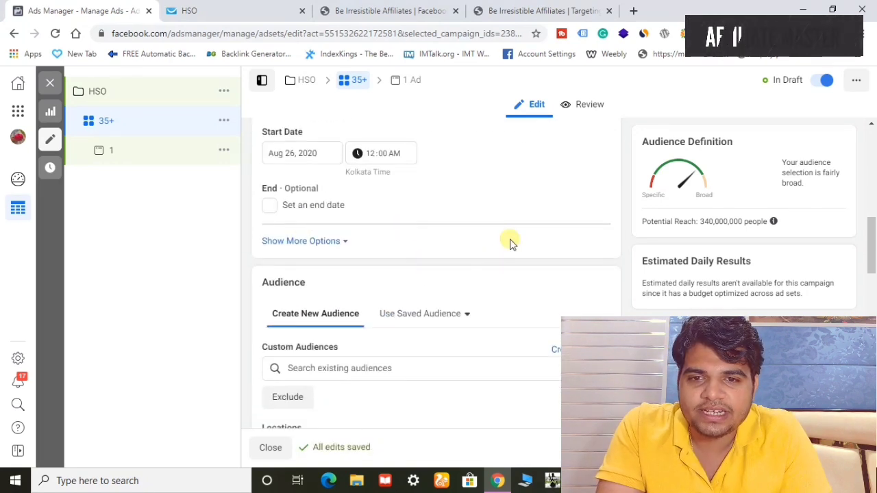
pyautogui.scroll(-1, 520, 282)
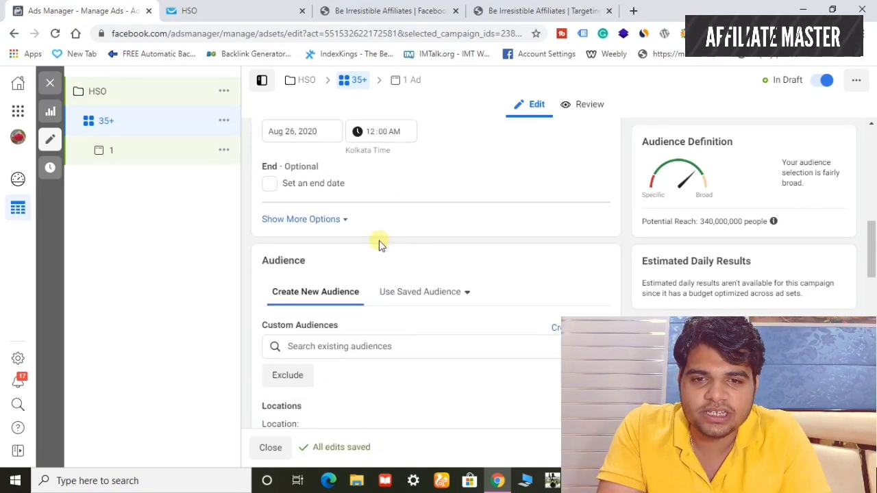
pyautogui.click(335, 221)
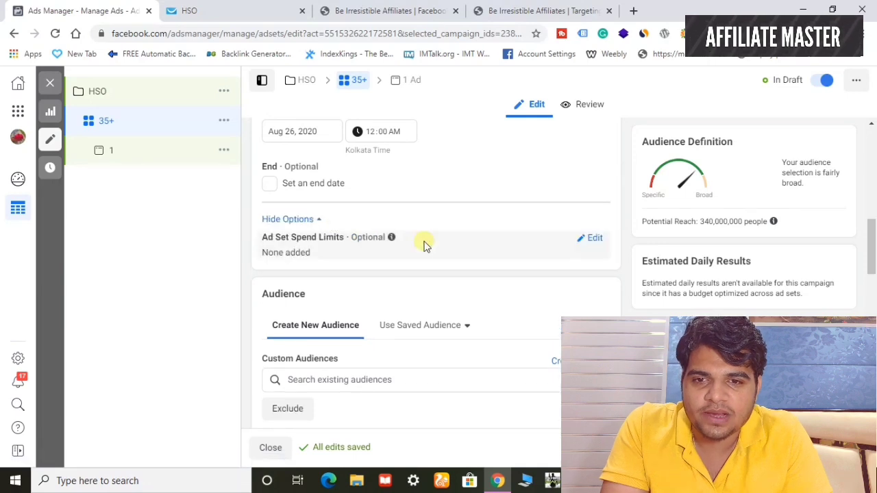
pyautogui.scroll(-1, 423, 244)
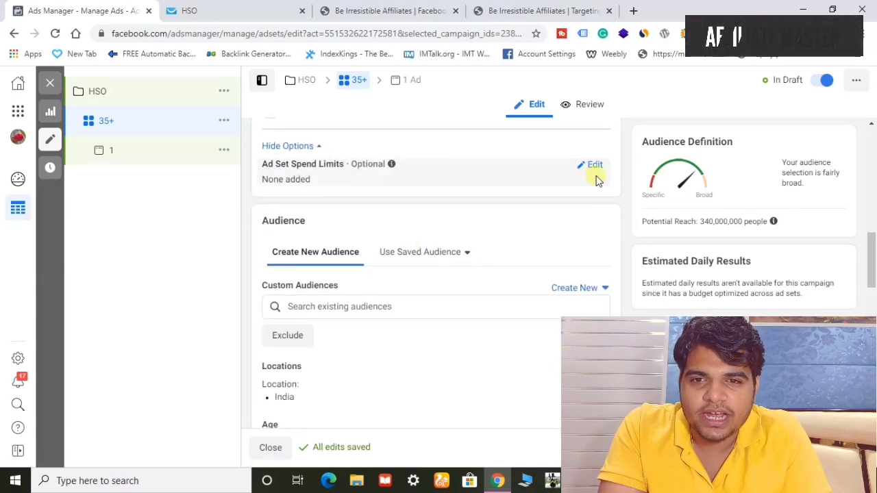
# Review the ad set's audience settings and check the options for creating a new custom or lookalike audience.
pyautogui.scroll(-1, 596, 180)
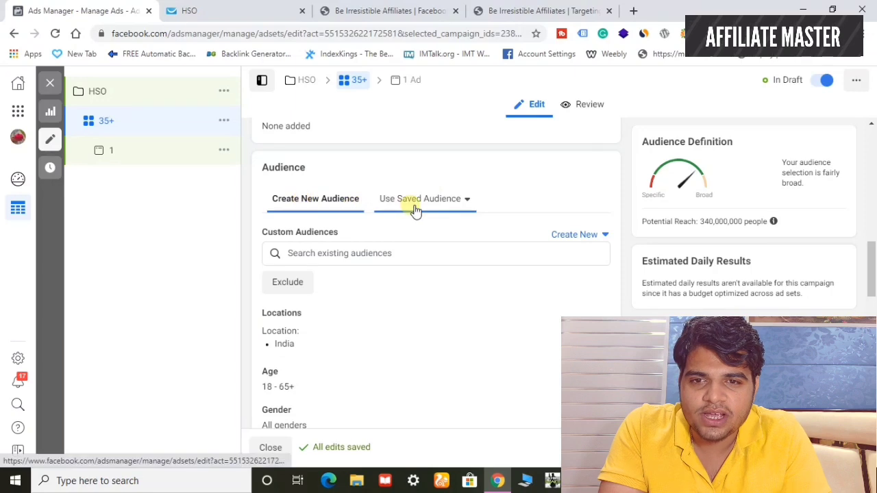
pyautogui.scroll(-1, 415, 210)
pyautogui.scroll(1, 434, 151)
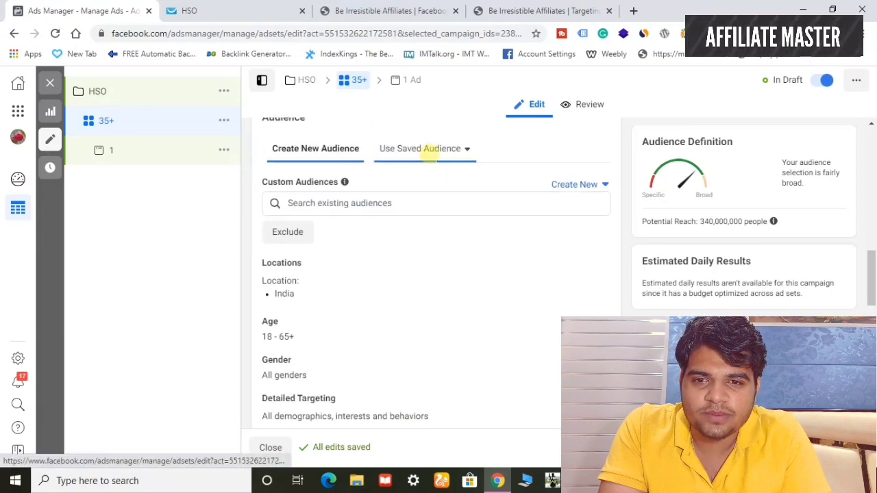
pyautogui.scroll(-1, 367, 204)
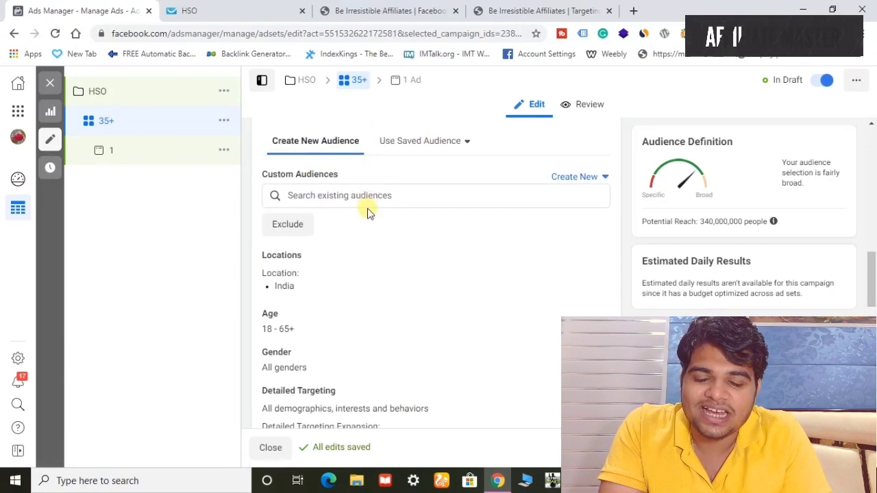
pyautogui.scroll(-3, 368, 247)
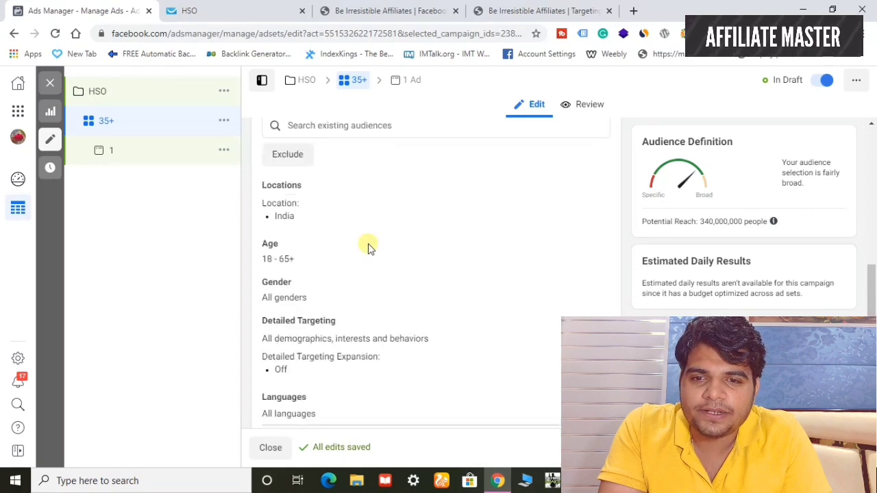
pyautogui.scroll(3, 368, 245)
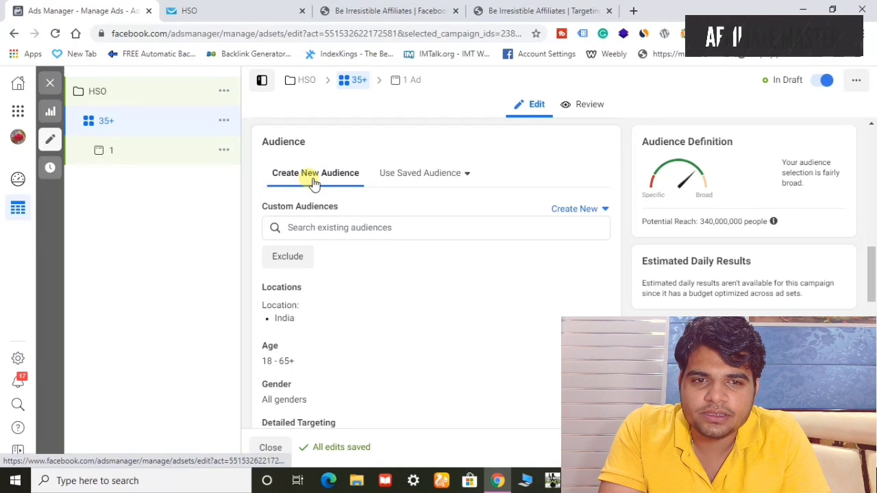
pyautogui.click(579, 210)
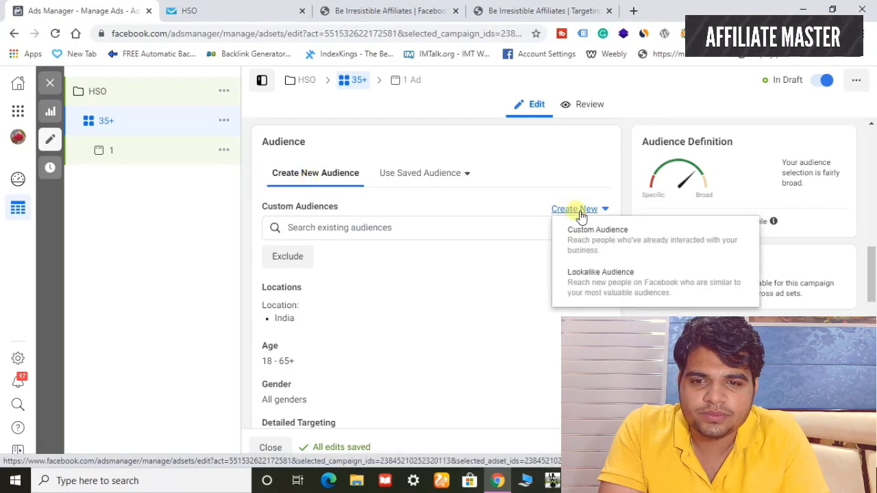
pyautogui.click(411, 254)
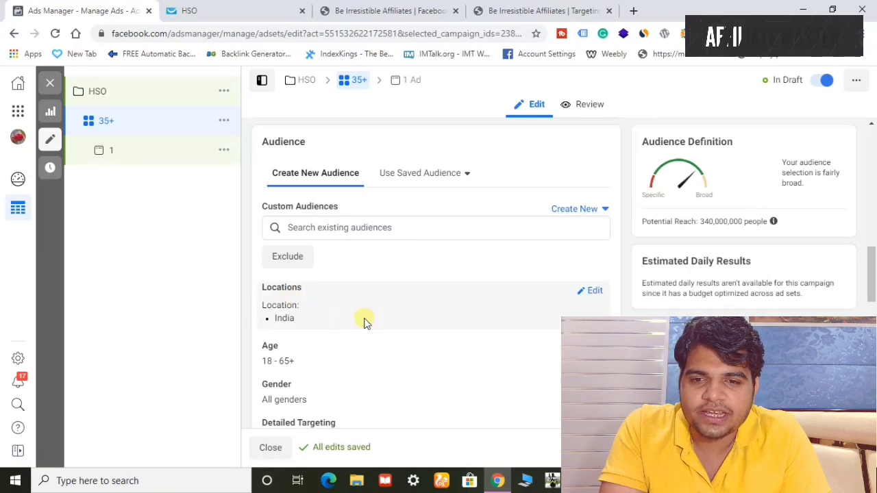
# Open the ad set's audience locations for editing and read the Be Irresistible targeting page's gender, age, relationship, location and interest recommendations.
pyautogui.click(594, 293)
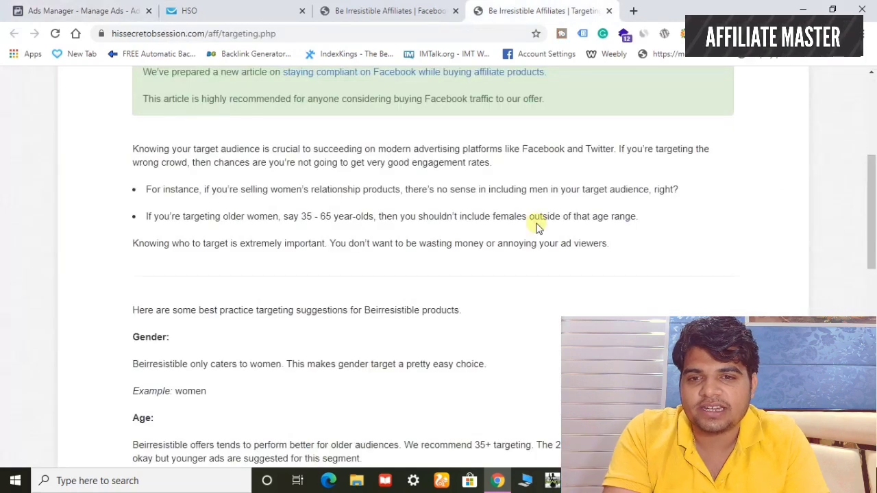
pyautogui.scroll(-2, 536, 228)
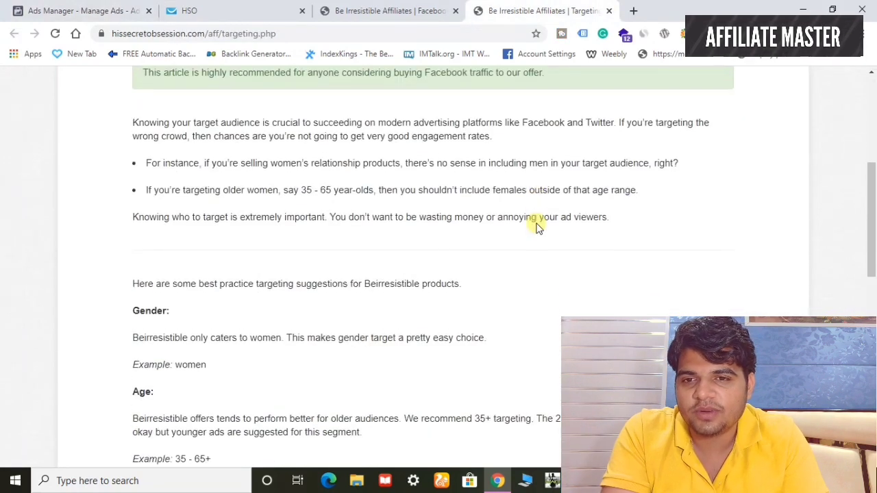
pyautogui.scroll(-4, 536, 228)
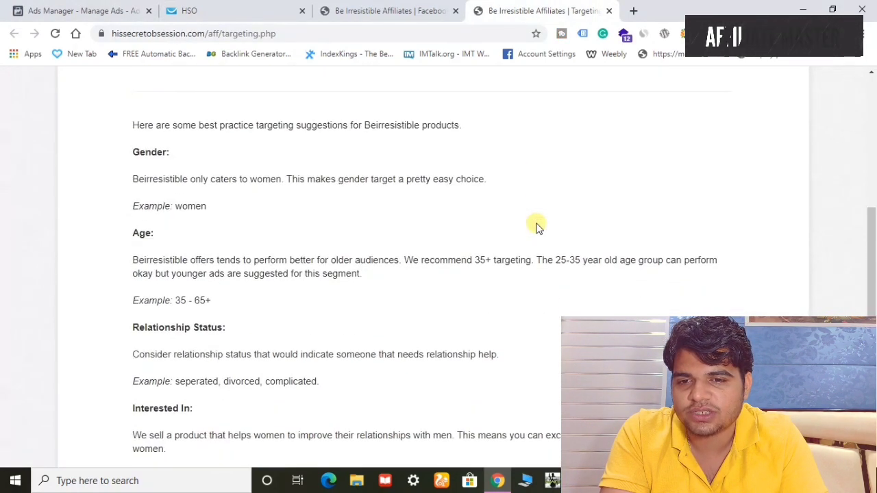
pyautogui.scroll(-3, 536, 228)
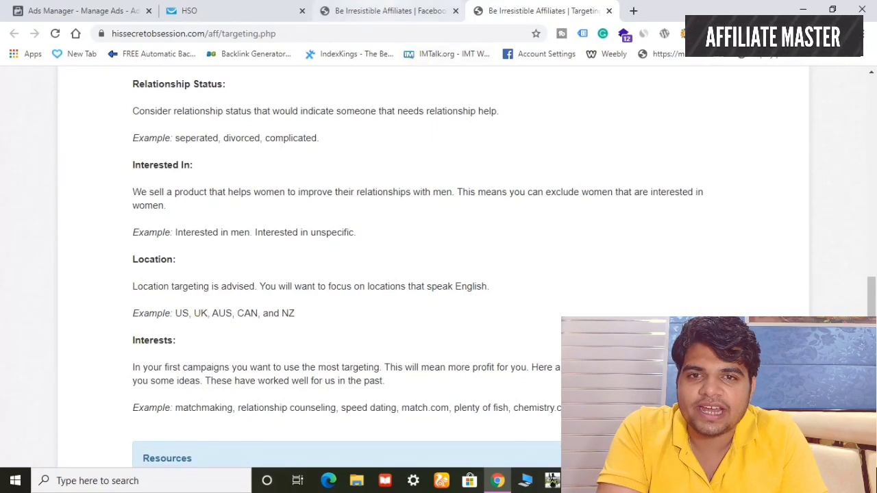
pyautogui.click(387, 11)
pyautogui.click(75, 11)
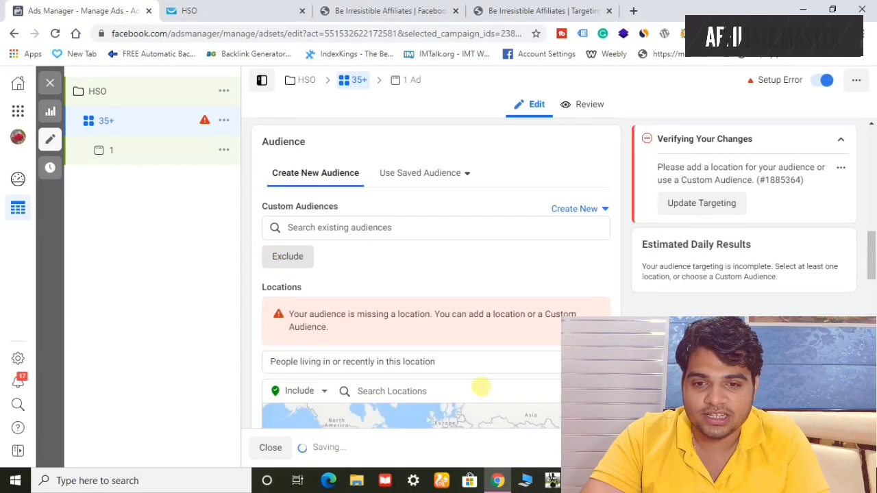
# Set the 35+ ad set's audience location to the country United States.
pyautogui.scroll(-2, 481, 388)
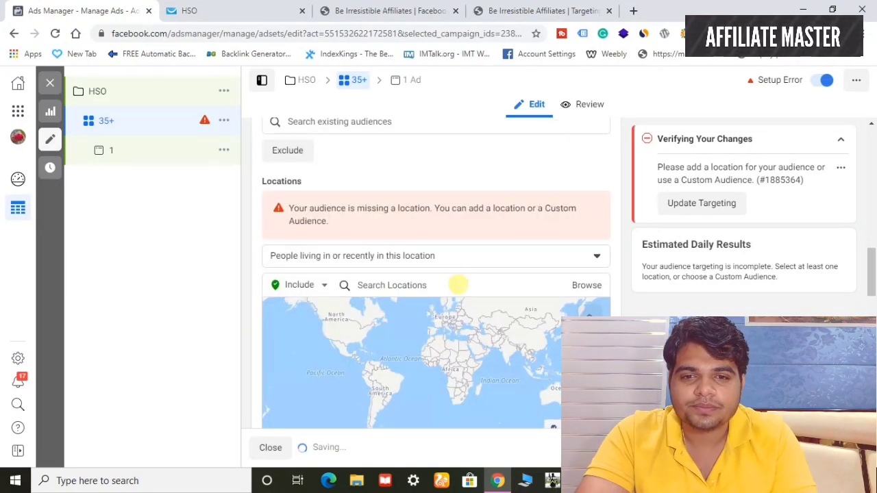
pyautogui.click(418, 284)
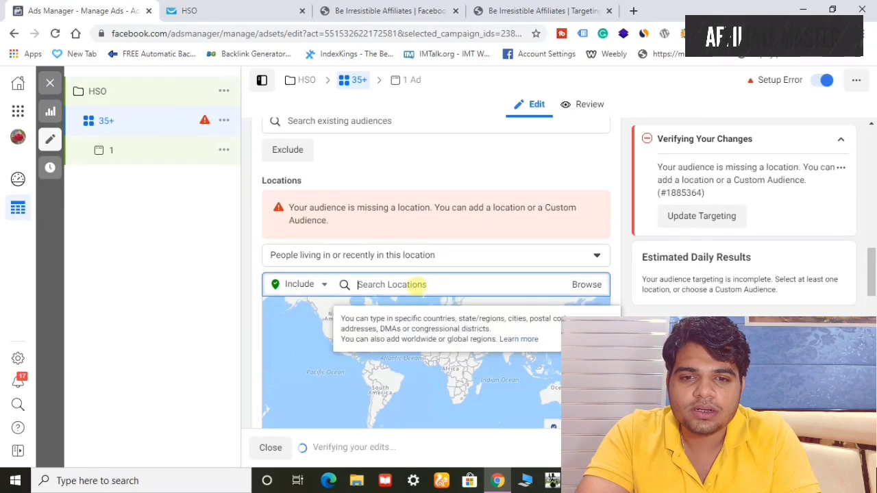
pyautogui.write('UNI')
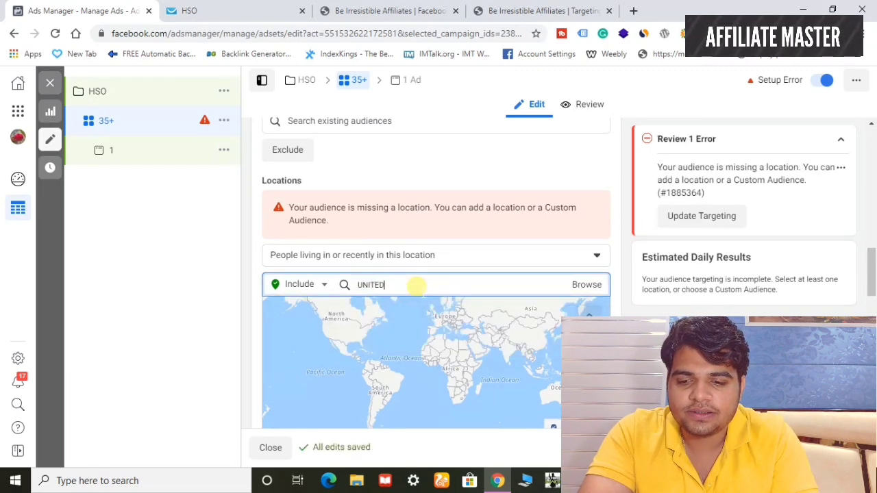
pyautogui.write('TED')
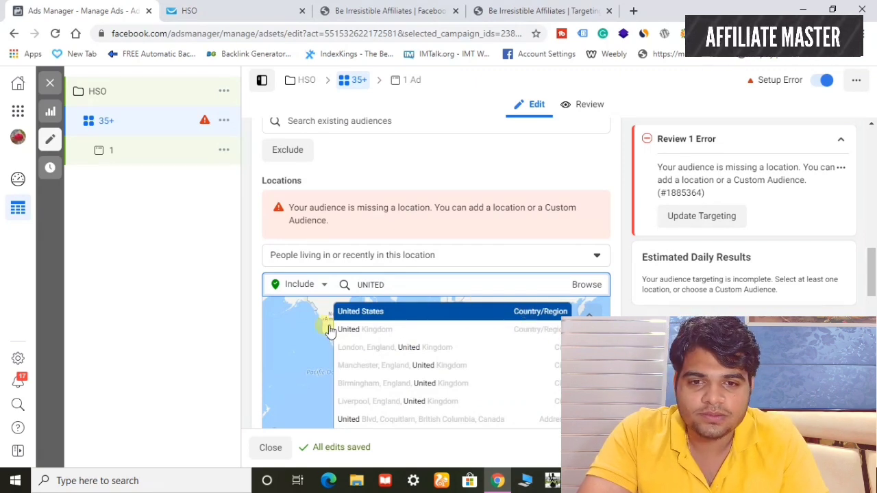
pyautogui.click(379, 314)
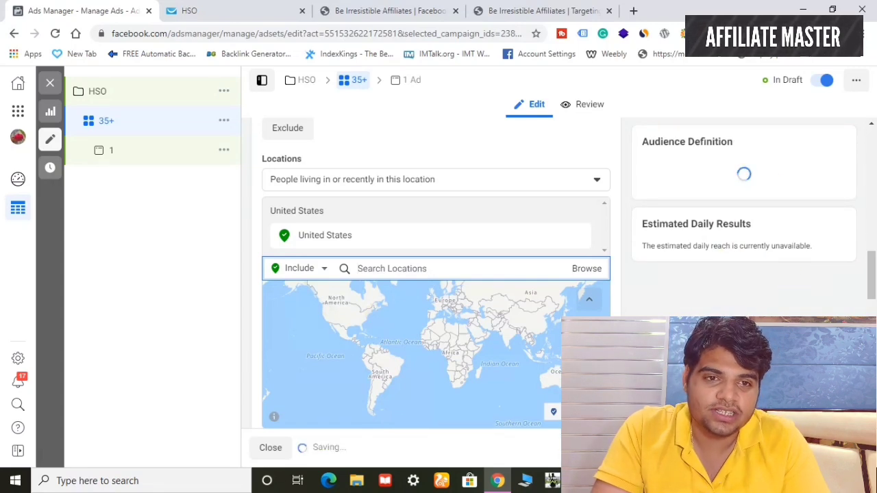
# Check the age recommendation on the Be Irresistible targeting page and return to the ad set's Age settings in Ads Manager.
pyautogui.scroll(-2, 436, 274)
pyautogui.scroll(-2, 455, 202)
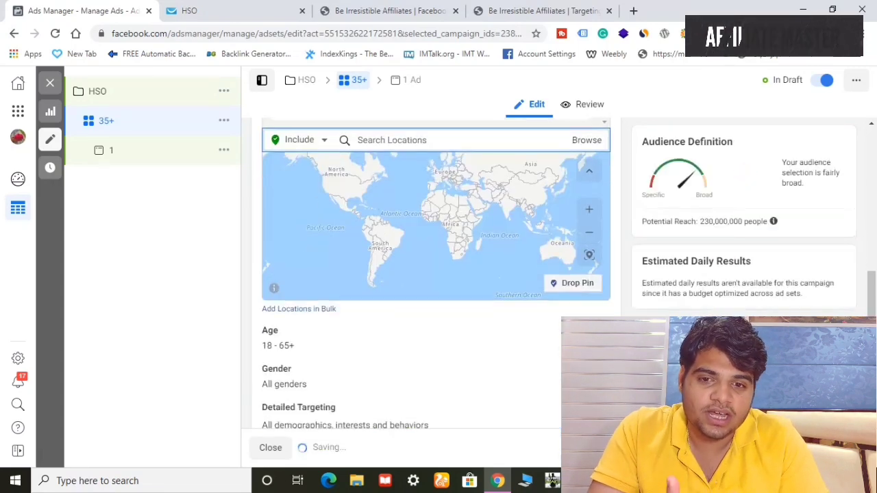
pyautogui.click(572, 11)
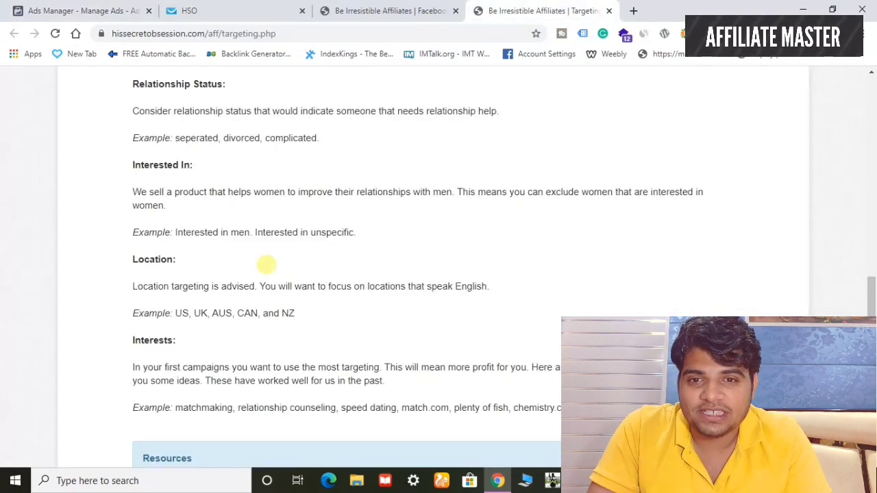
pyautogui.scroll(2, 278, 226)
pyautogui.scroll(2, 278, 226)
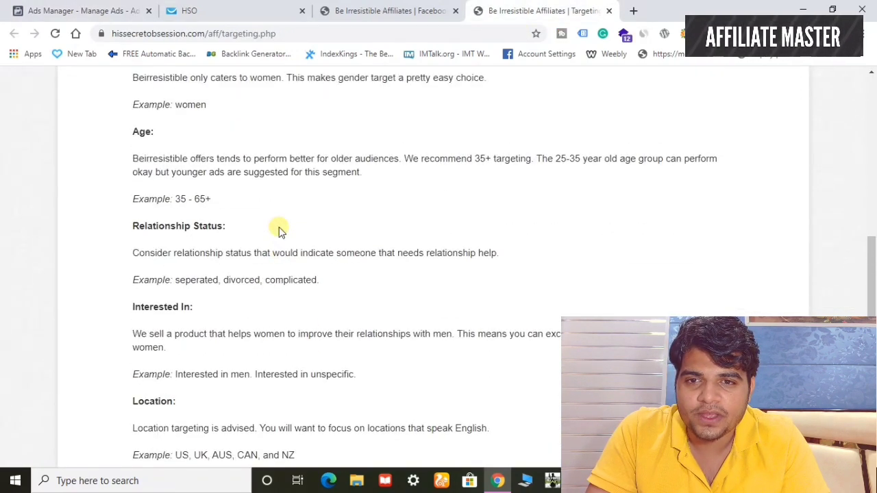
pyautogui.hotkey('ctrl', '1')
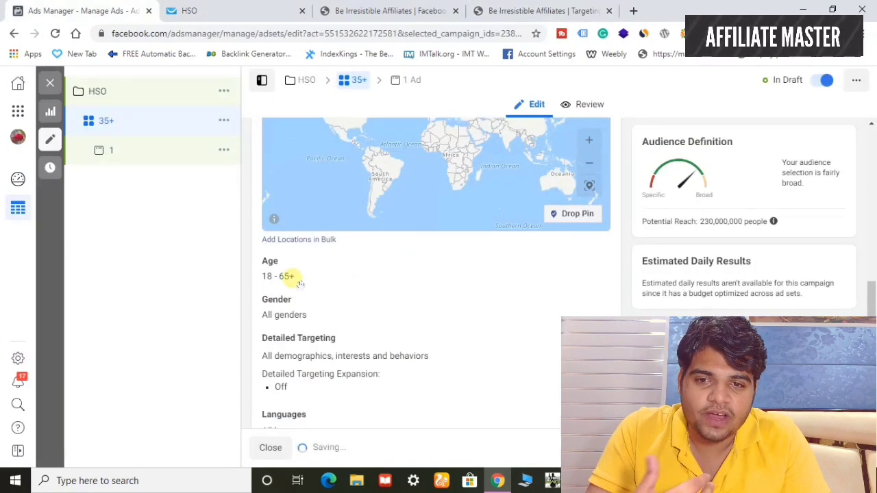
# Set the minimum age of the ad set's audience to 35.
pyautogui.moveTo(293, 278)
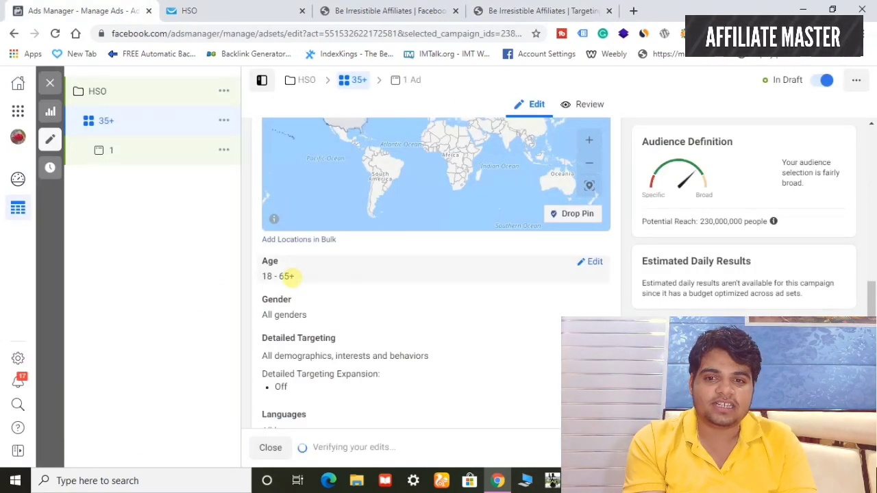
pyautogui.click(596, 264)
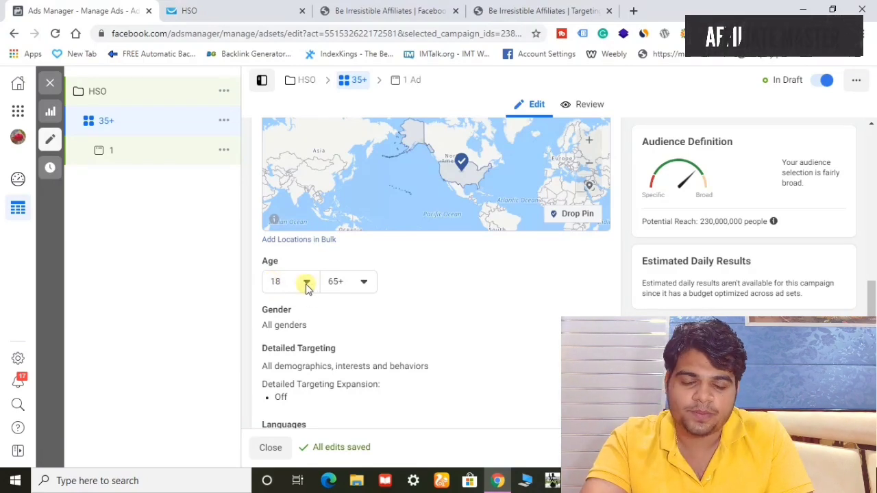
pyautogui.click(306, 286)
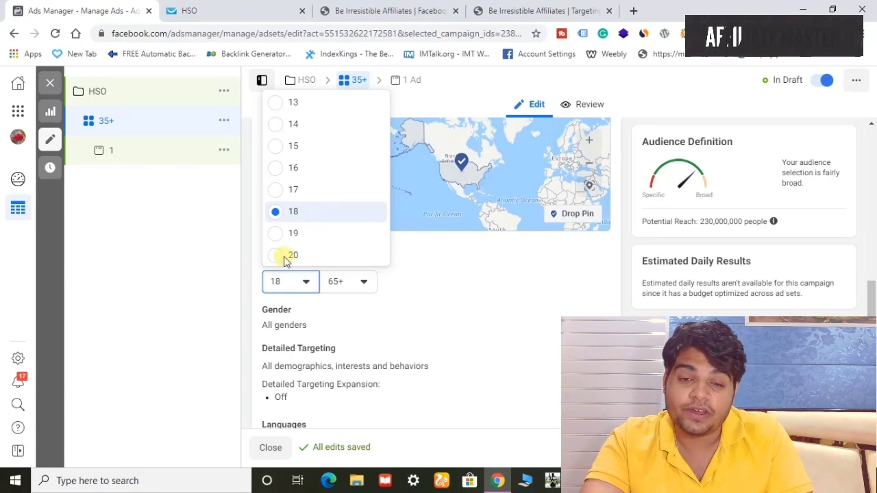
pyautogui.scroll(-3, 342, 172)
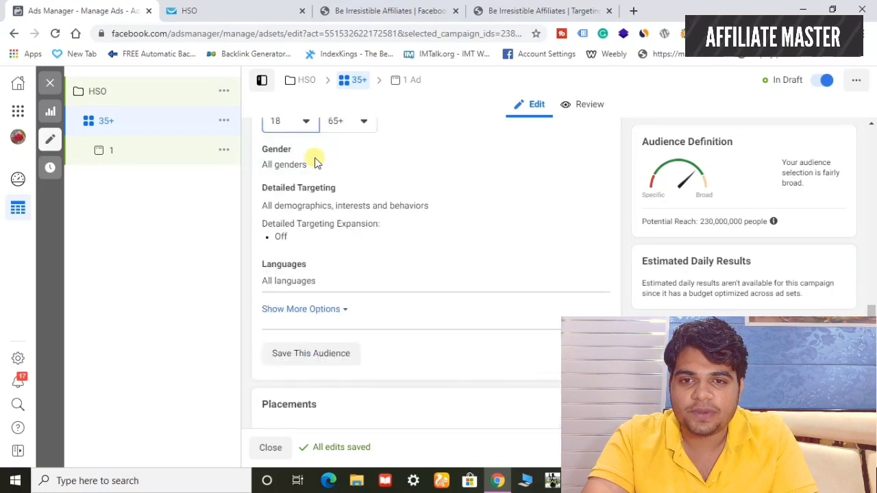
pyautogui.scroll(1, 401, 158)
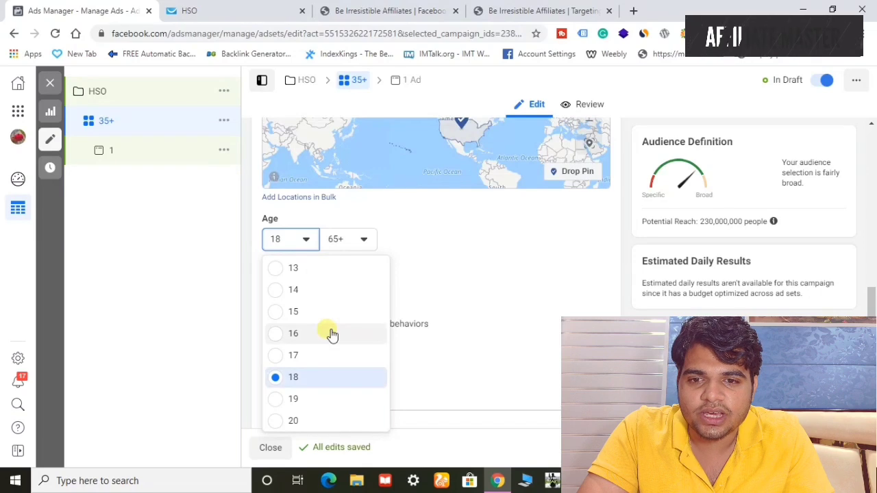
pyautogui.scroll(-5, 332, 335)
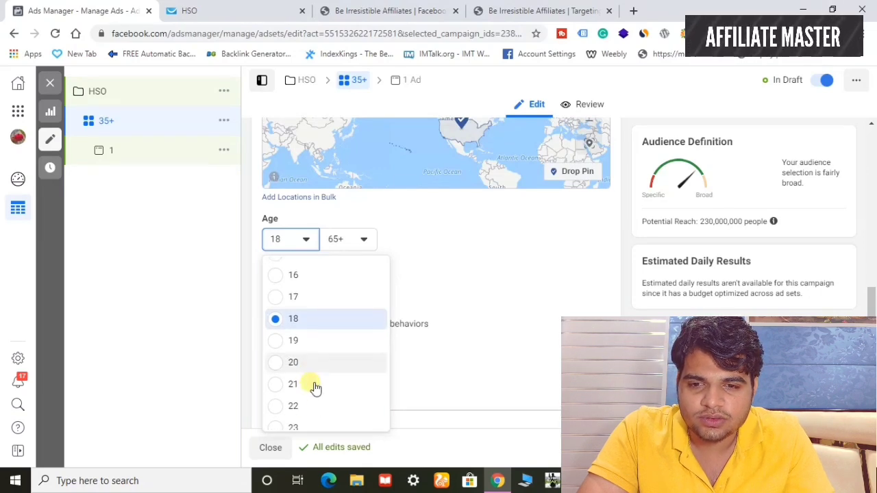
pyautogui.scroll(-6, 315, 387)
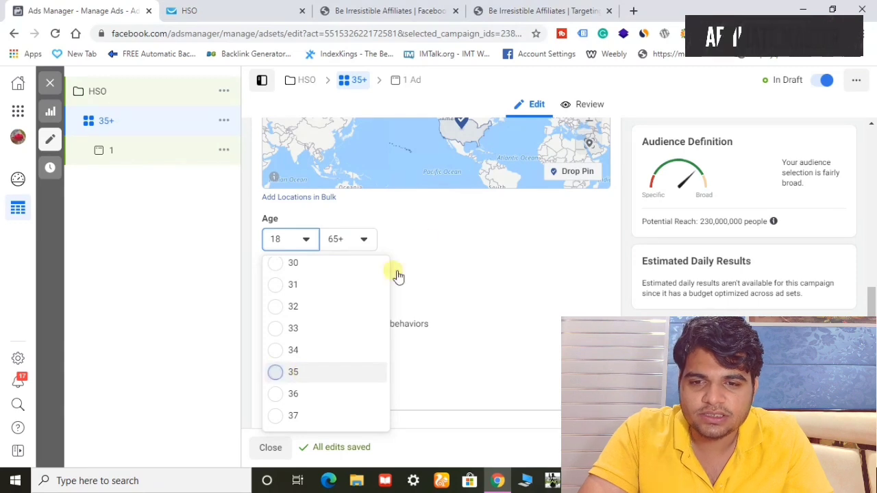
# Set the audience's maximum age to 55 and restrict its gender to Women.
pyautogui.click(366, 239)
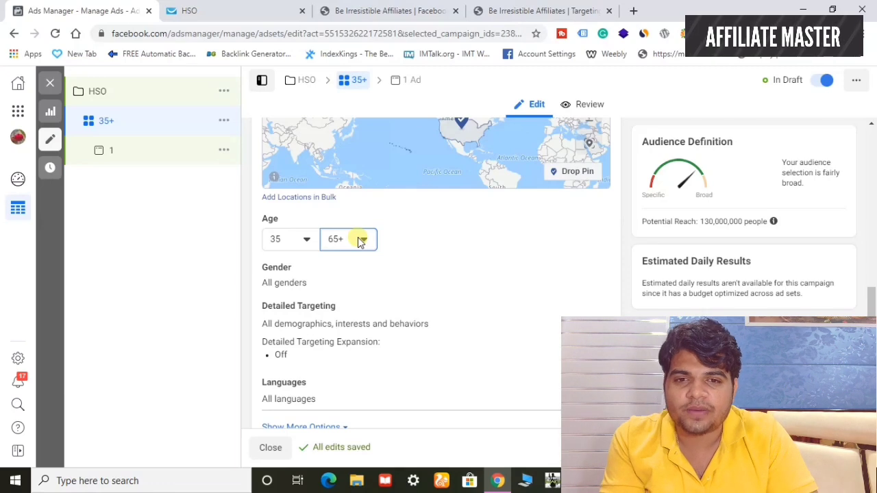
pyautogui.click(361, 241)
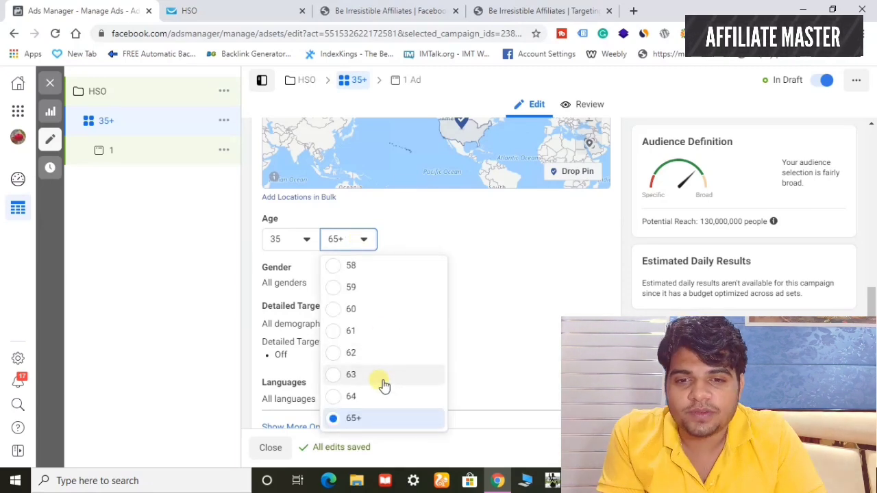
pyautogui.scroll(3, 372, 319)
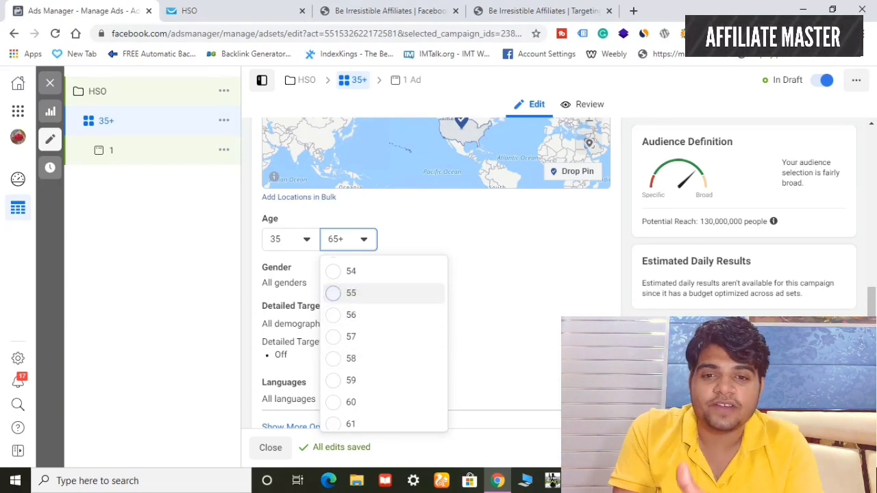
pyautogui.click(351, 293)
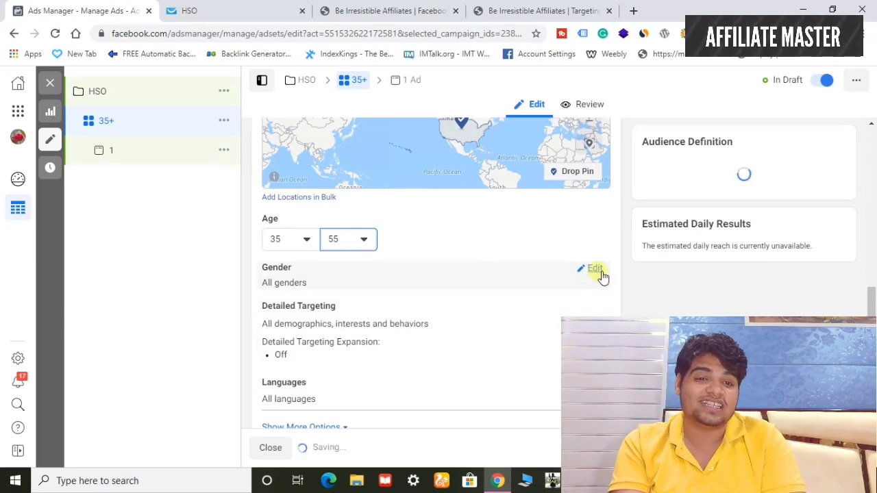
pyautogui.click(594, 269)
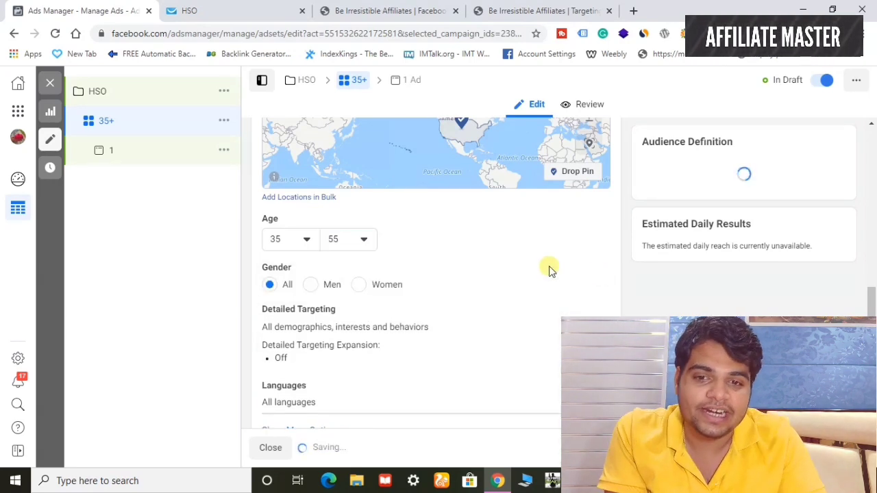
pyautogui.click(359, 285)
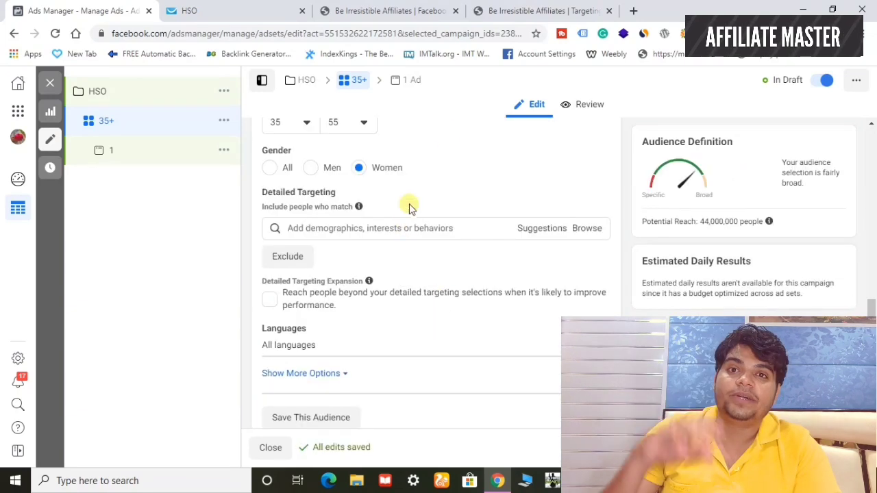